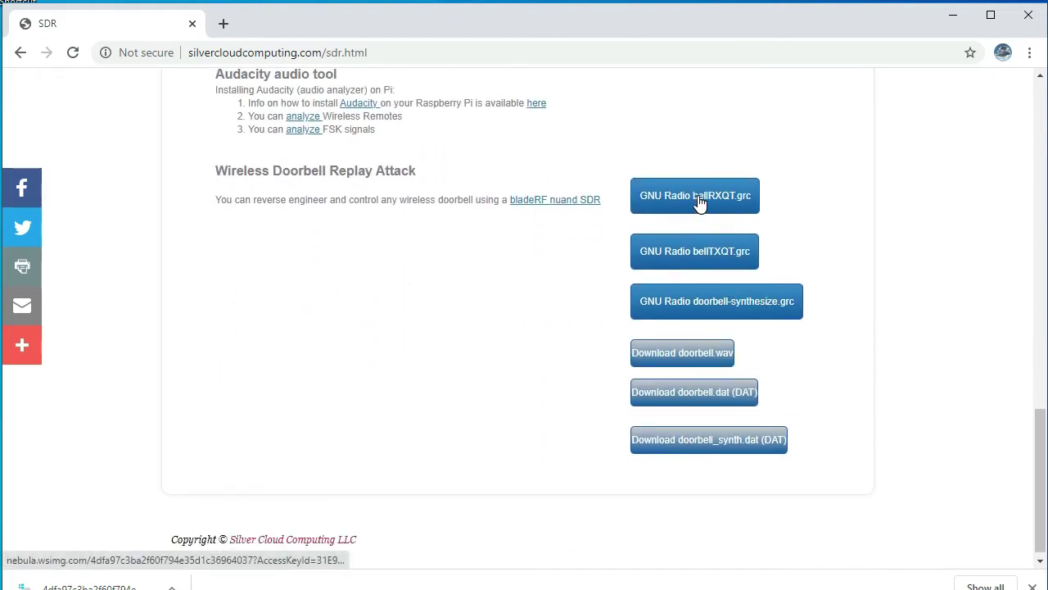
# Step: Download the GNU Radio bellRXQT.grc flow graph and rename the downloaded file as RX.grc
pyautogui.click(697, 206)
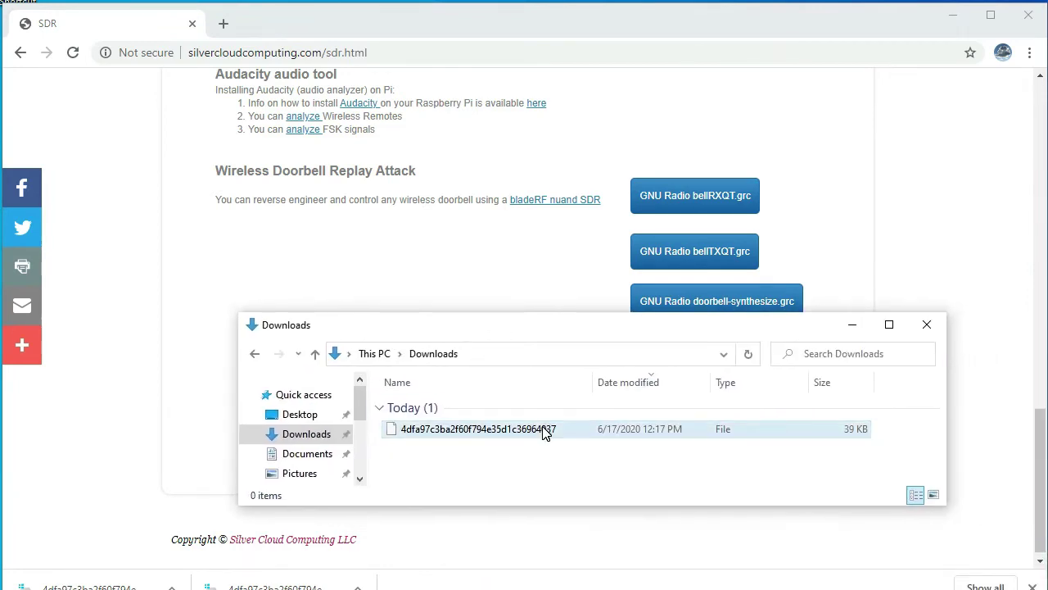
pyautogui.click(545, 430)
pyautogui.click(557, 429)
pyautogui.write('RX.grc')
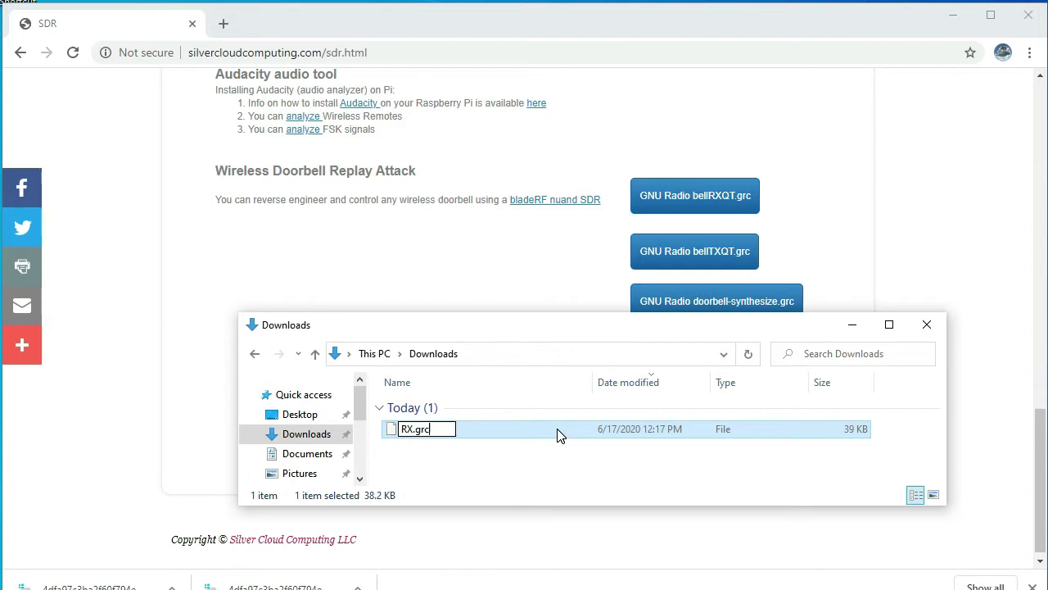
pyautogui.press('Return')
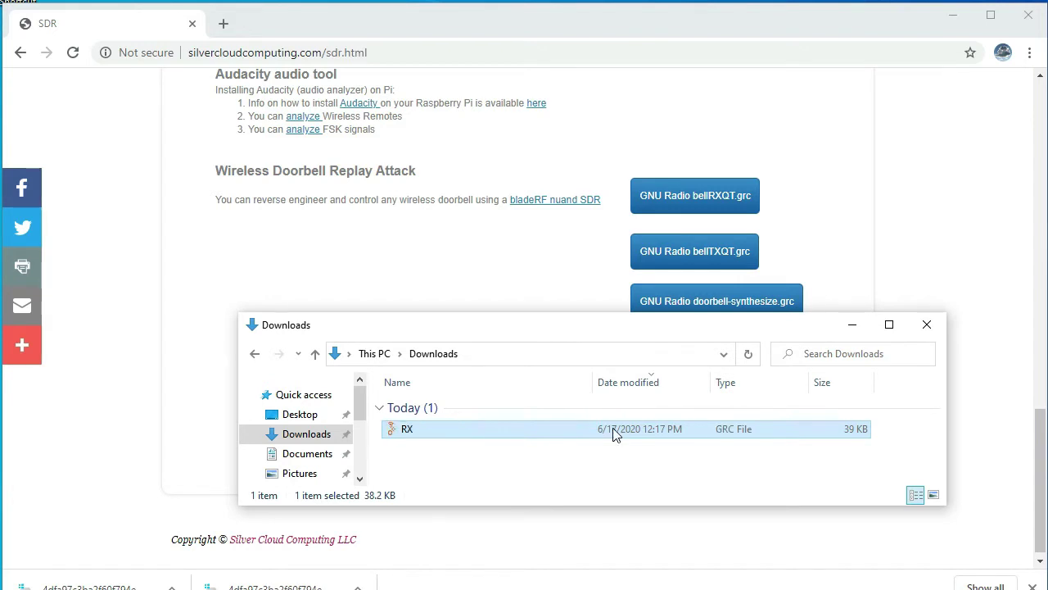
# Step: Download the GNU Radio bellTXQT.grc flow graph from the Wireless Doorbell Replay Attack section
pyautogui.moveTo(672, 326); pyautogui.dragTo(526, 402)
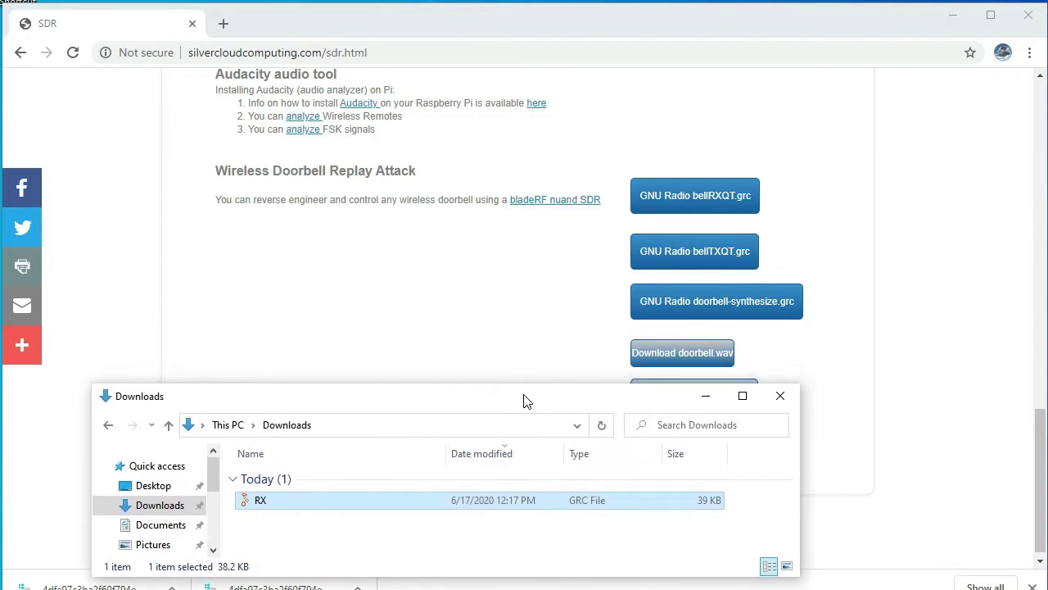
pyautogui.click(737, 265)
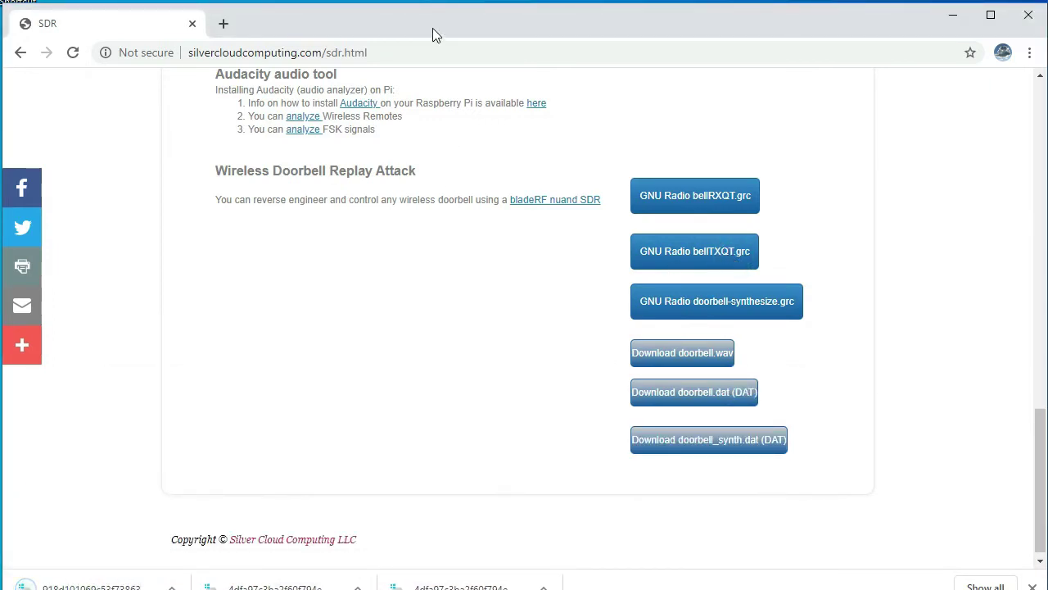
pyautogui.click(985, 586)
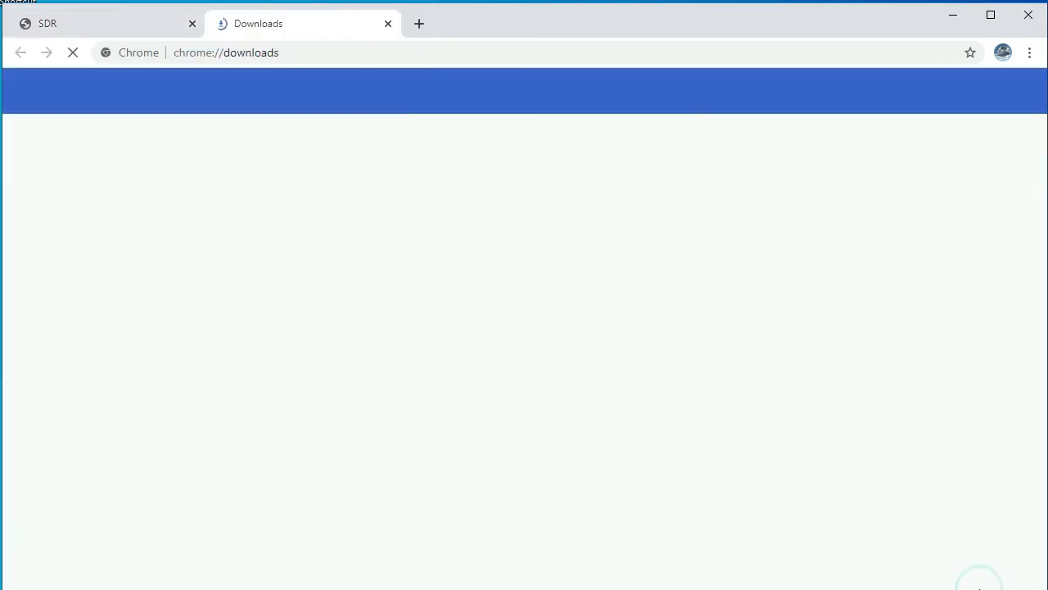
pyautogui.click(388, 23)
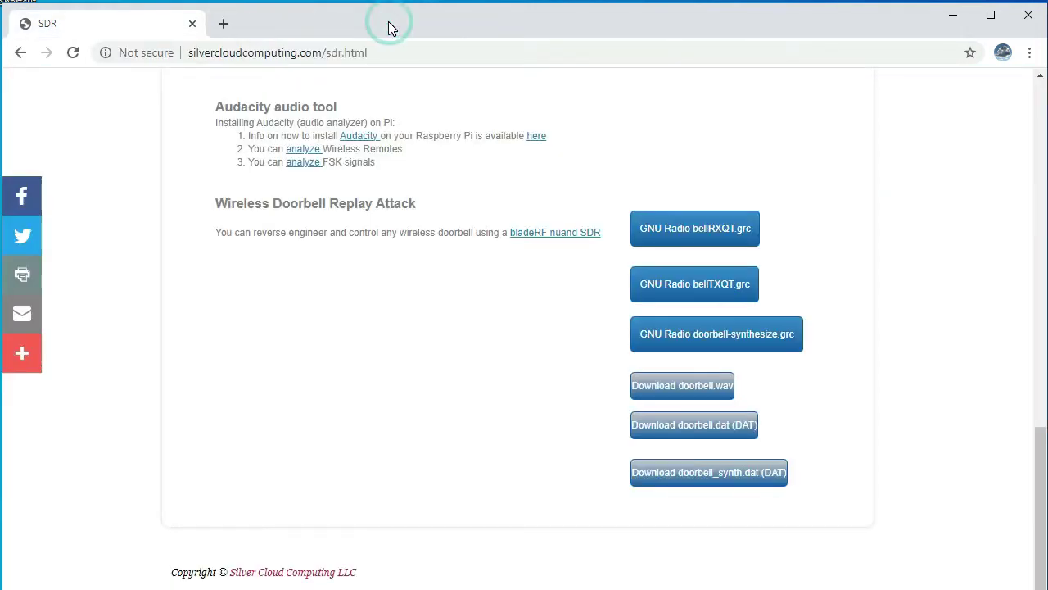
pyautogui.doubleClick(516, 28)
# Step: Rename the newly downloaded flow graph file in the Downloads folder as TX.grc
pyautogui.moveTo(169, 403); pyautogui.dragTo(192, 240)
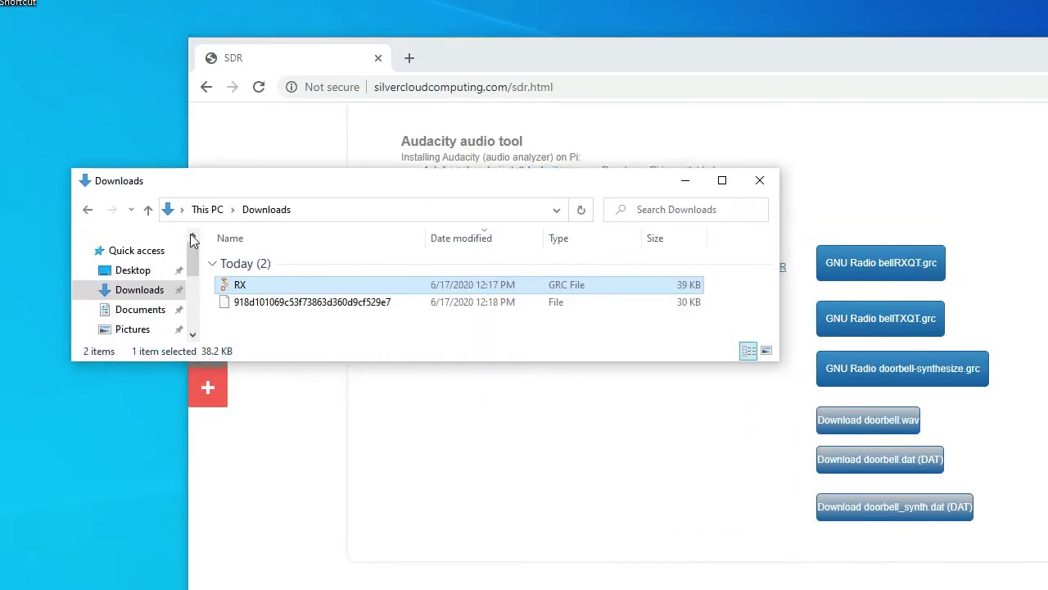
pyautogui.click(253, 303)
pyautogui.click(255, 304)
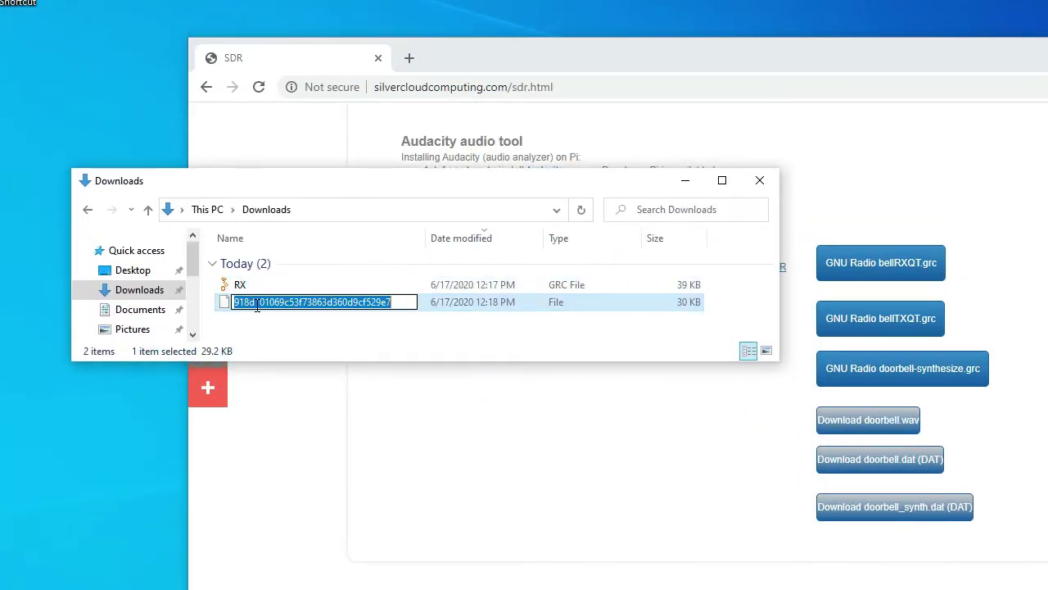
pyautogui.write('TX.grc')
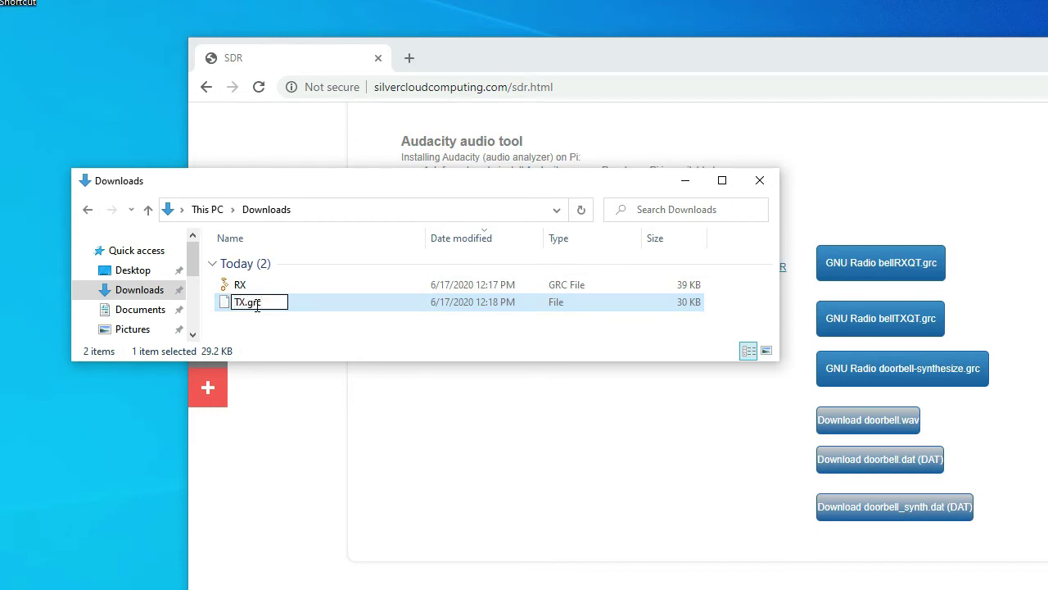
pyautogui.press('Return')
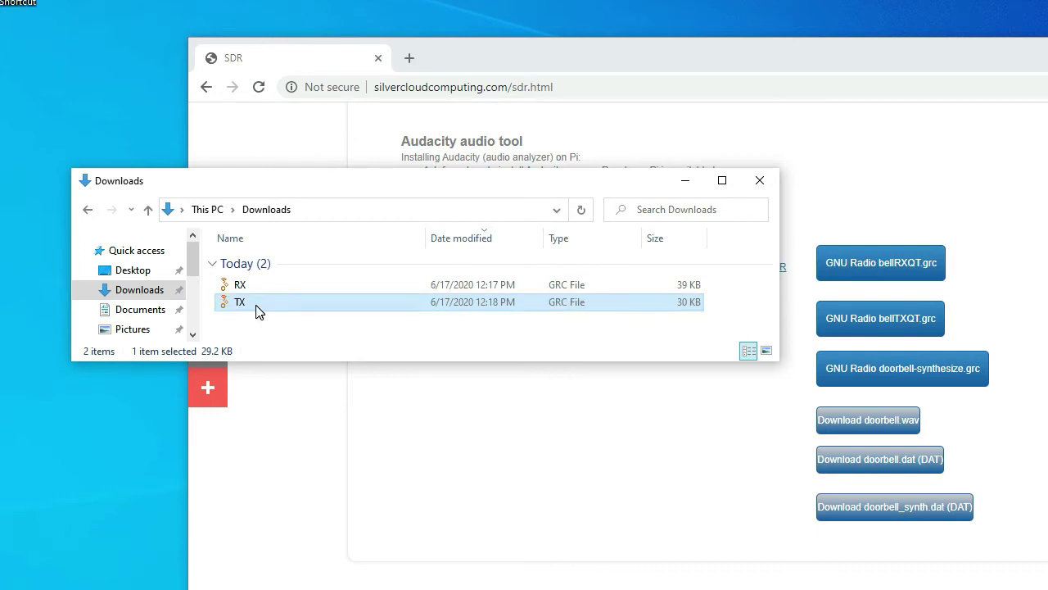
# Step: Switch to Gqrx and start signal reception on the bladeRF at 315 MHz
pyautogui.moveTo(527, 192); pyautogui.dragTo(256, 440)
pyautogui.click(693, 60)
pyautogui.press('super+Down')
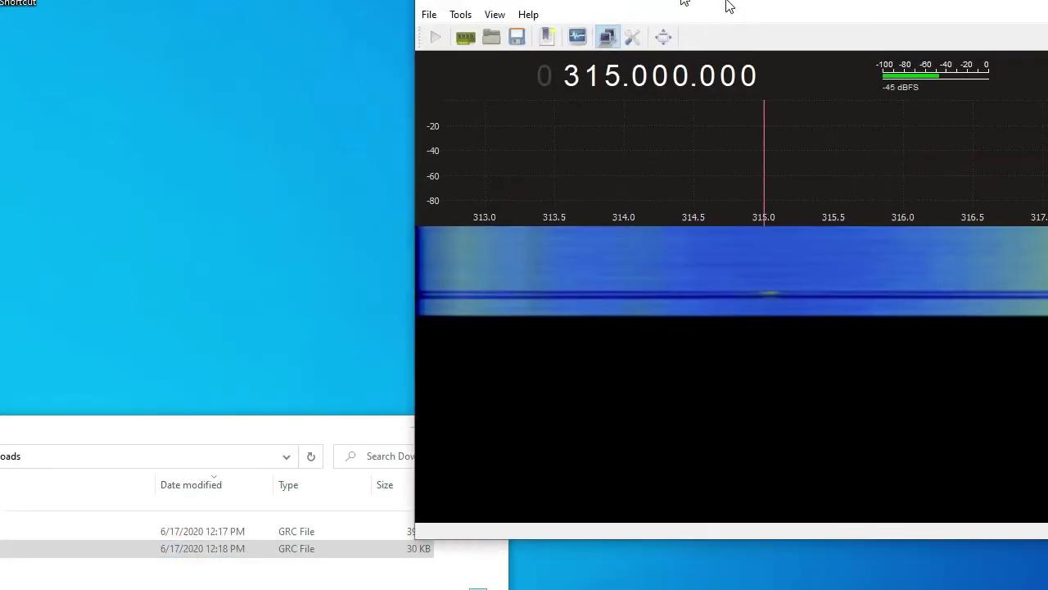
pyautogui.moveTo(728, 5); pyautogui.dragTo(324, 29)
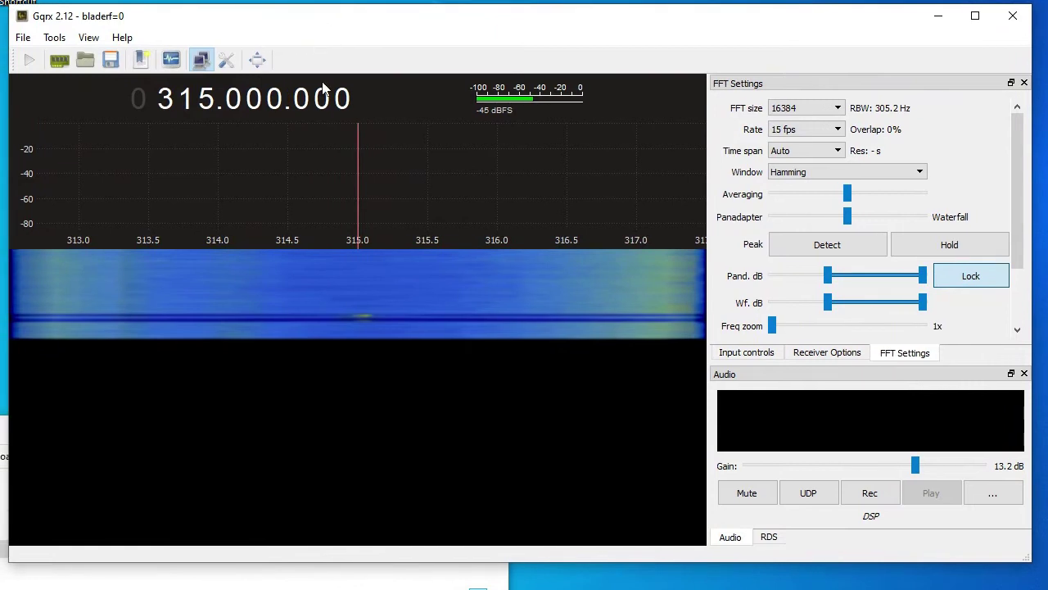
pyautogui.click(30, 61)
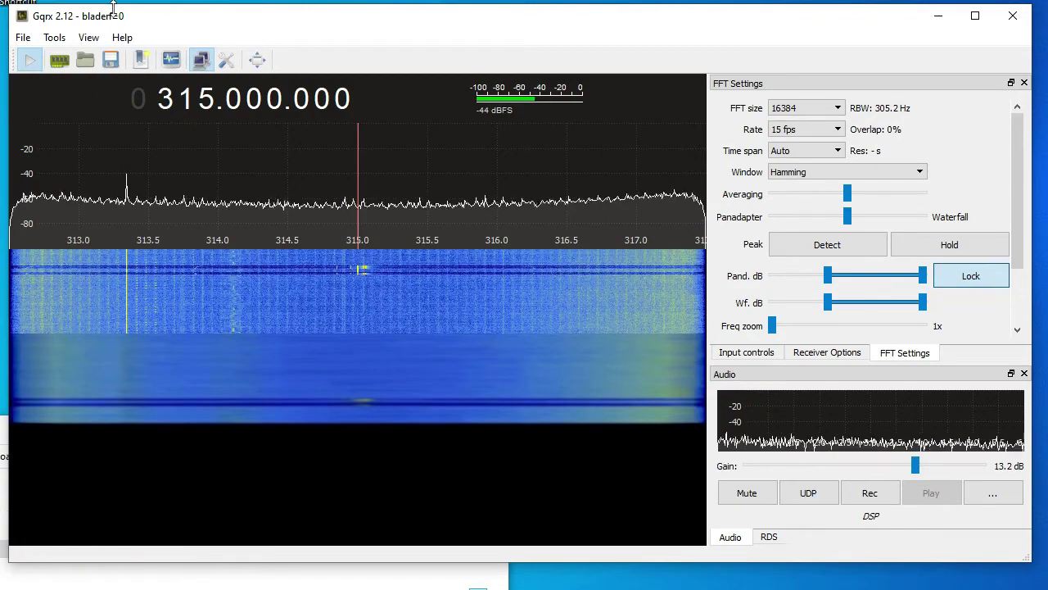
# Step: Set the frequency zoom to 25x and tune the receiver to 315050.200 kHz, checking the input controls and receiver options
pyautogui.moveTo(773, 327); pyautogui.dragTo(846, 329)
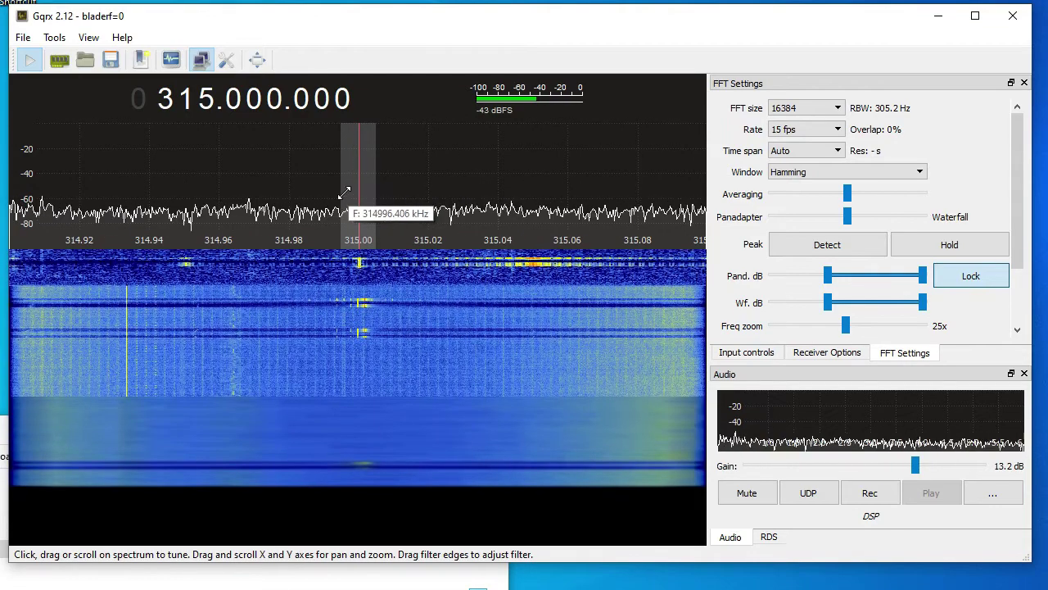
pyautogui.moveTo(358, 209); pyautogui.dragTo(534, 229)
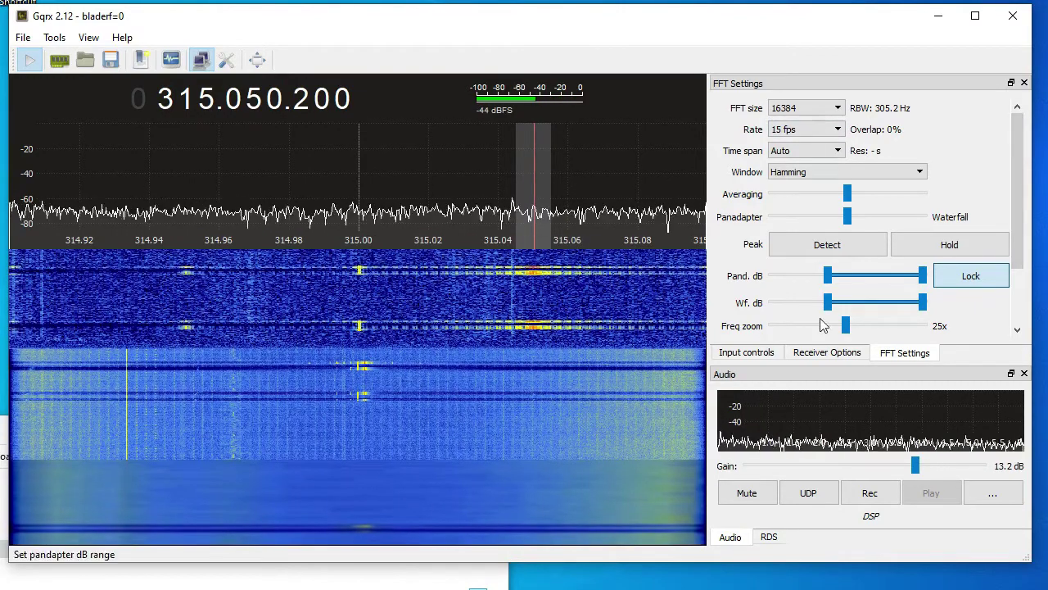
pyautogui.click(761, 354)
pyautogui.click(829, 359)
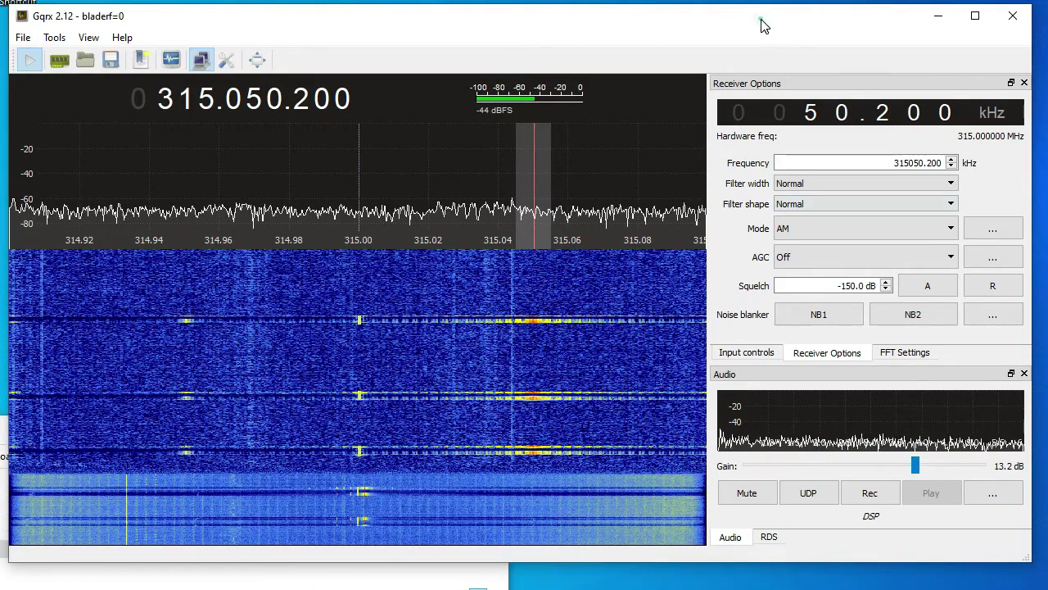
# Step: Switch to GNU Radio Companion, open RX.grc from the Downloads folder and close the untitled flow graph
pyautogui.press('super+Down')
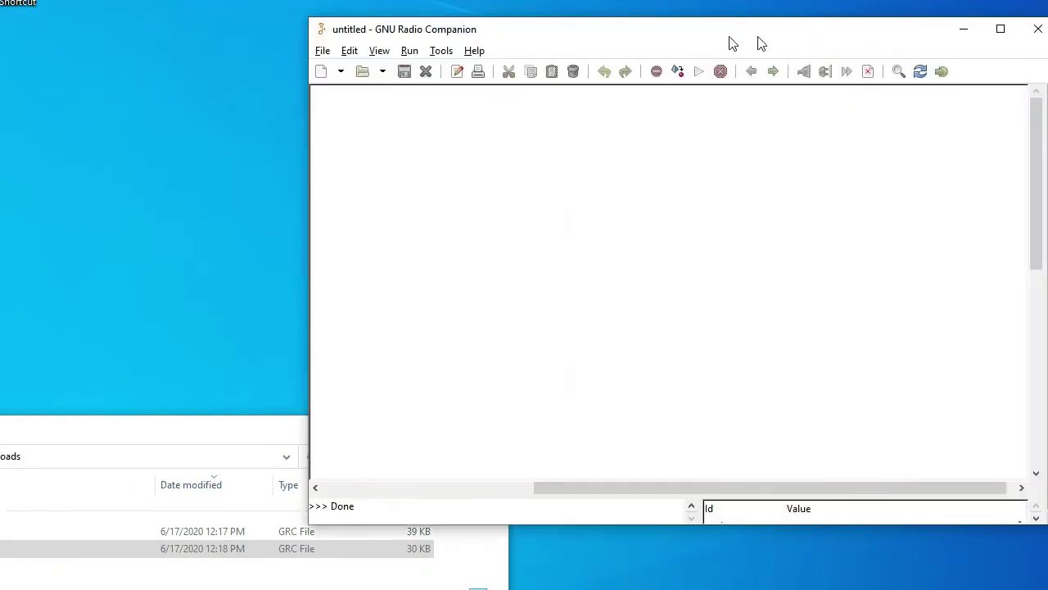
pyautogui.moveTo(756, 37); pyautogui.dragTo(459, 28)
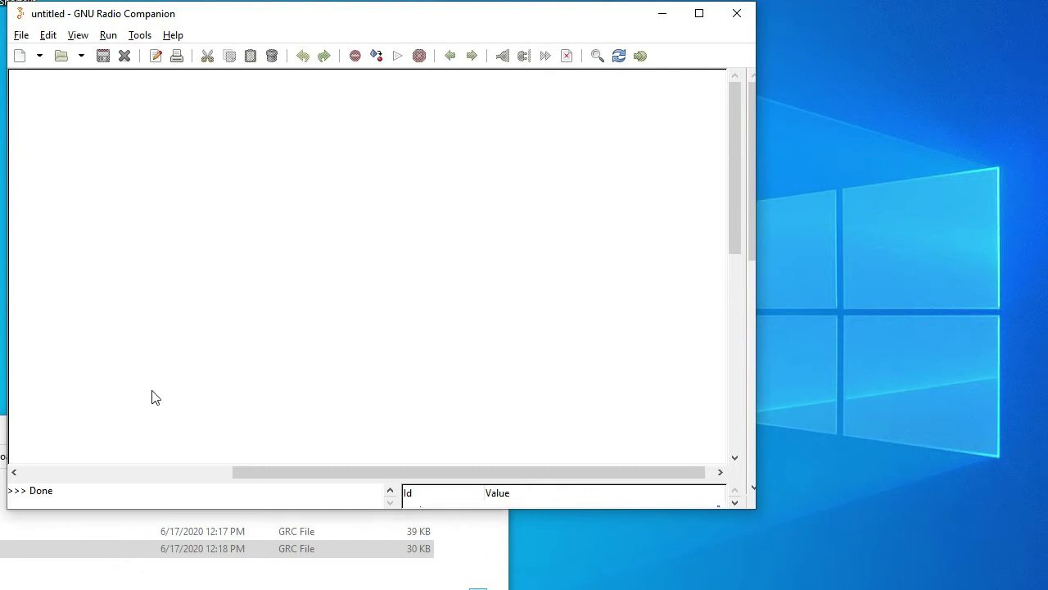
pyautogui.click(21, 35)
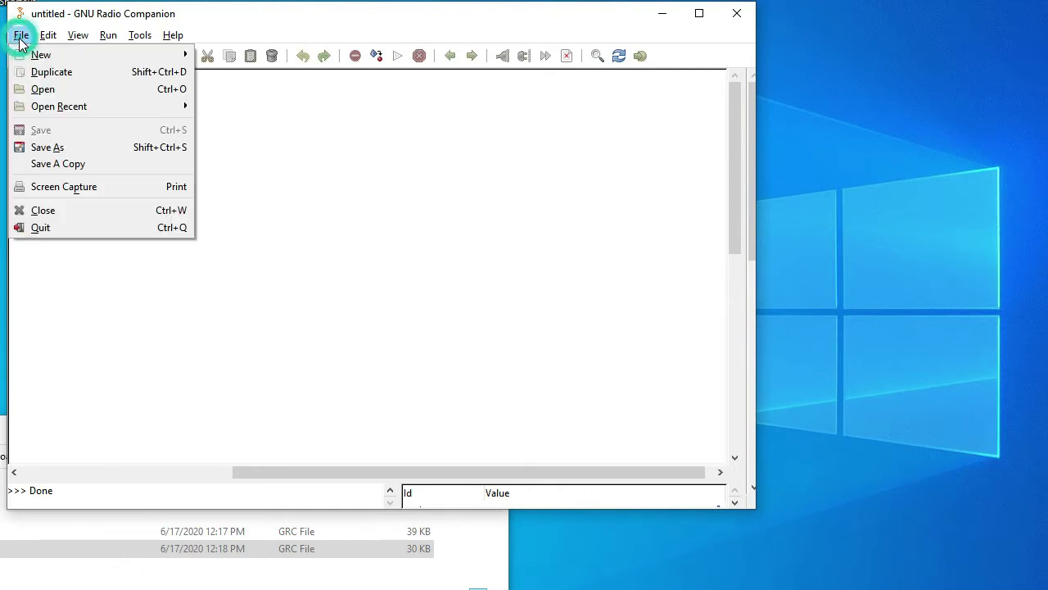
pyautogui.click(42, 88)
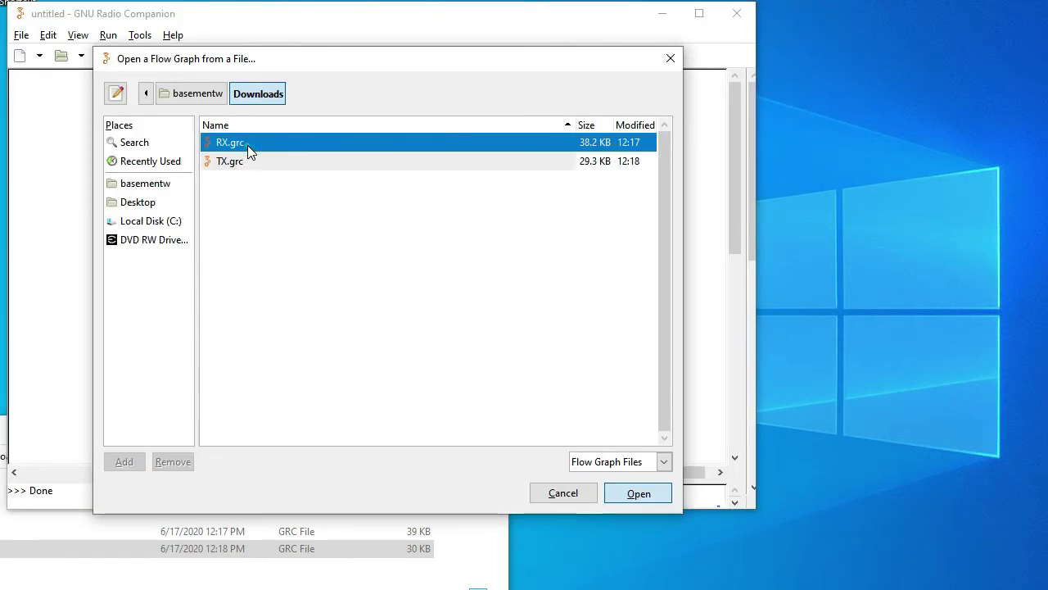
pyautogui.doubleClick(247, 145)
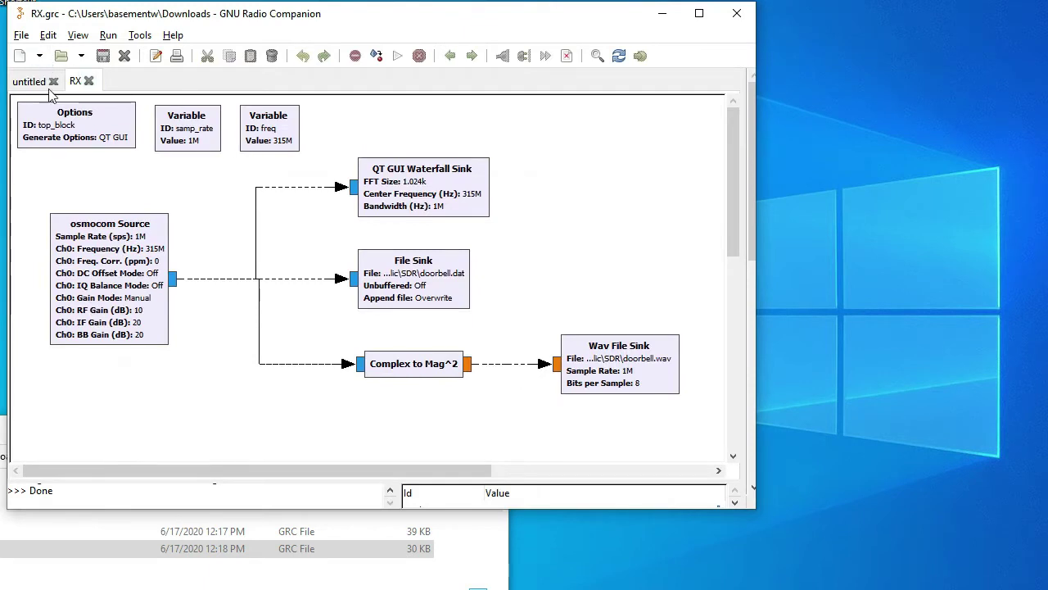
pyautogui.click(53, 82)
# Step: Open the TX.grc flow graph from the Downloads folder alongside RX
pyautogui.click(20, 35)
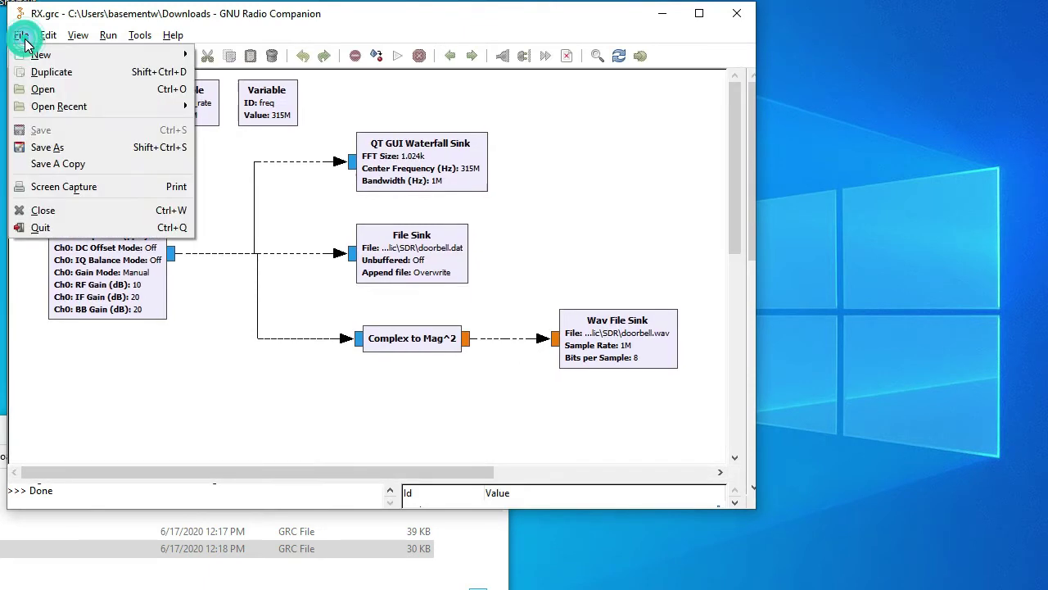
pyautogui.click(41, 89)
pyautogui.doubleClick(225, 164)
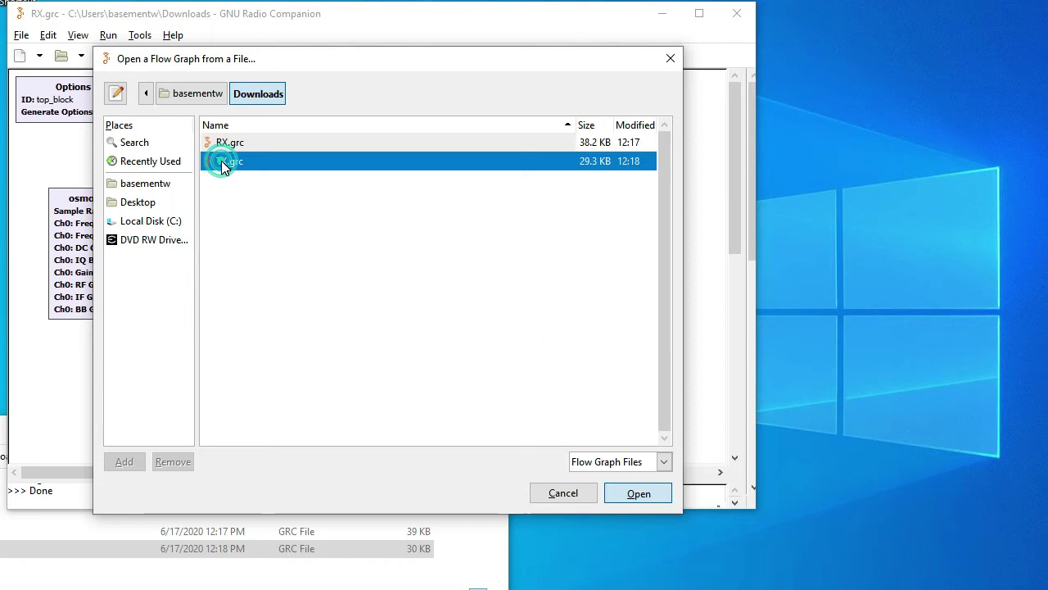
# Step: Review the RX flow graph's freq variable, osmocom Source, and the output paths of the File Sink and Wav File Sink
pyautogui.click(18, 81)
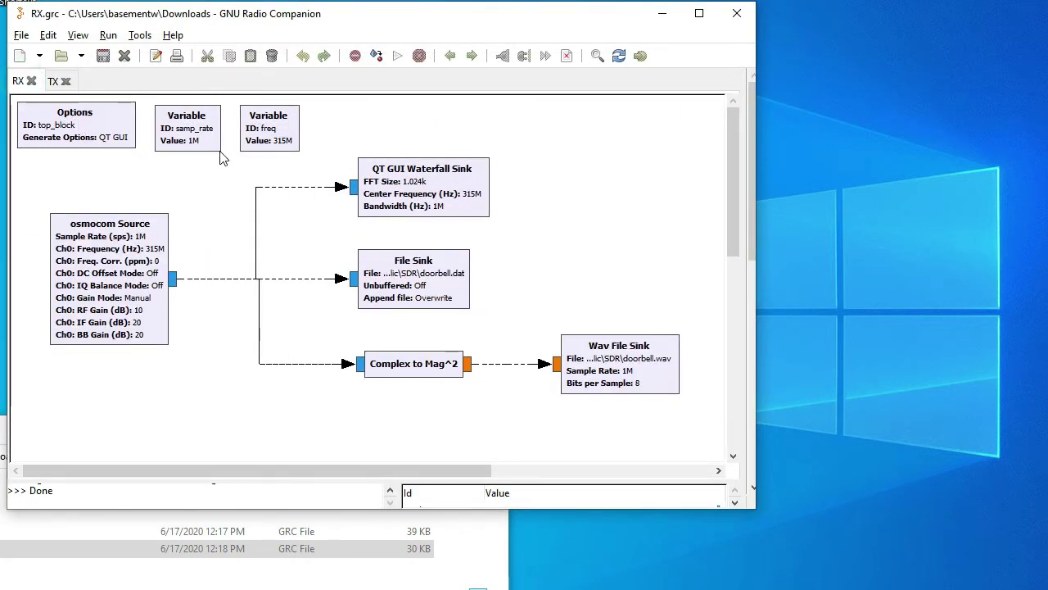
pyautogui.click(276, 146)
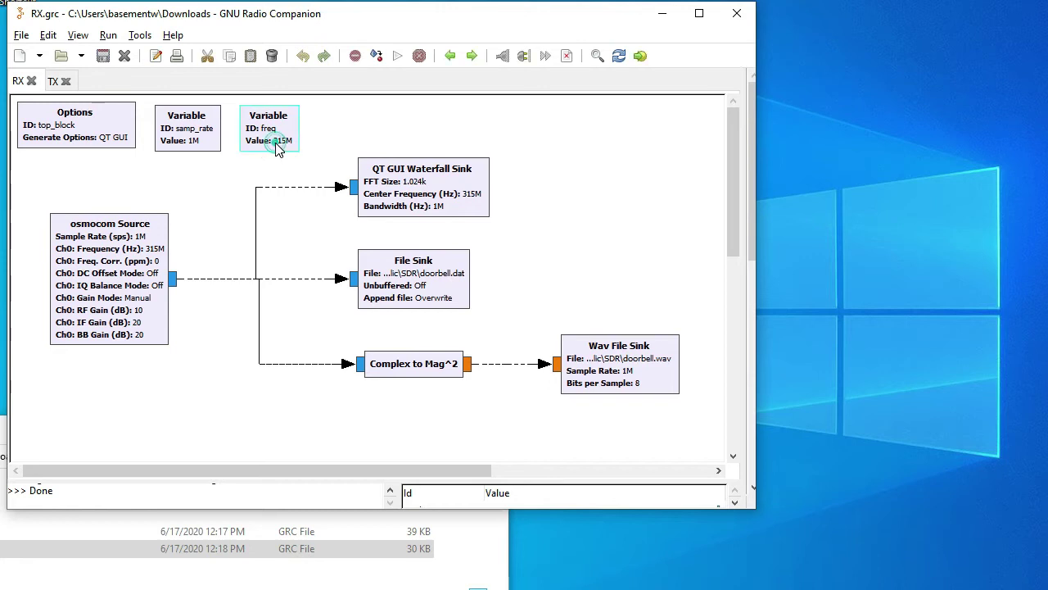
pyautogui.click(131, 299)
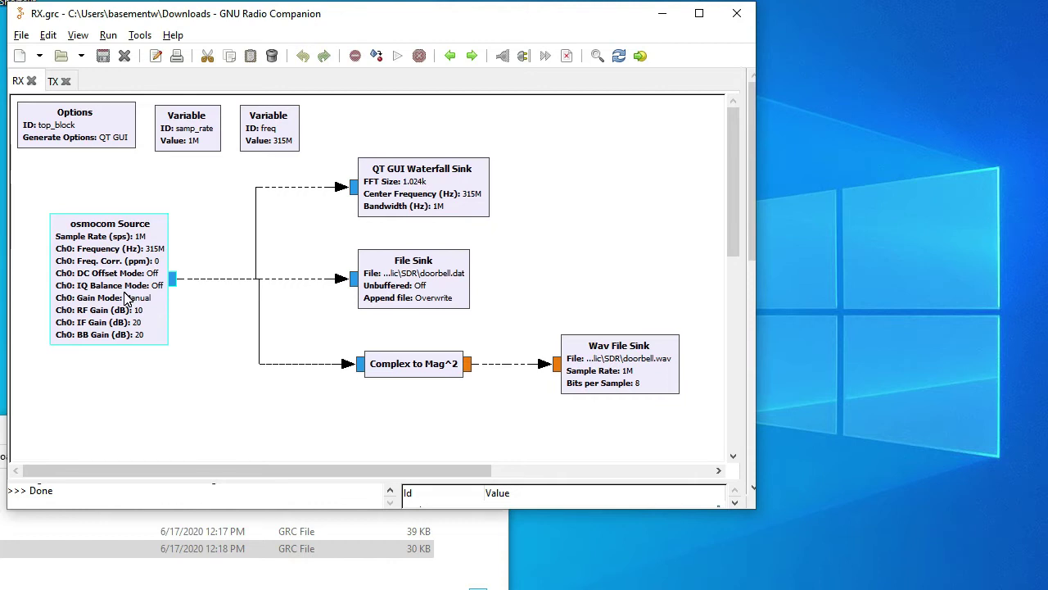
pyautogui.doubleClick(408, 284)
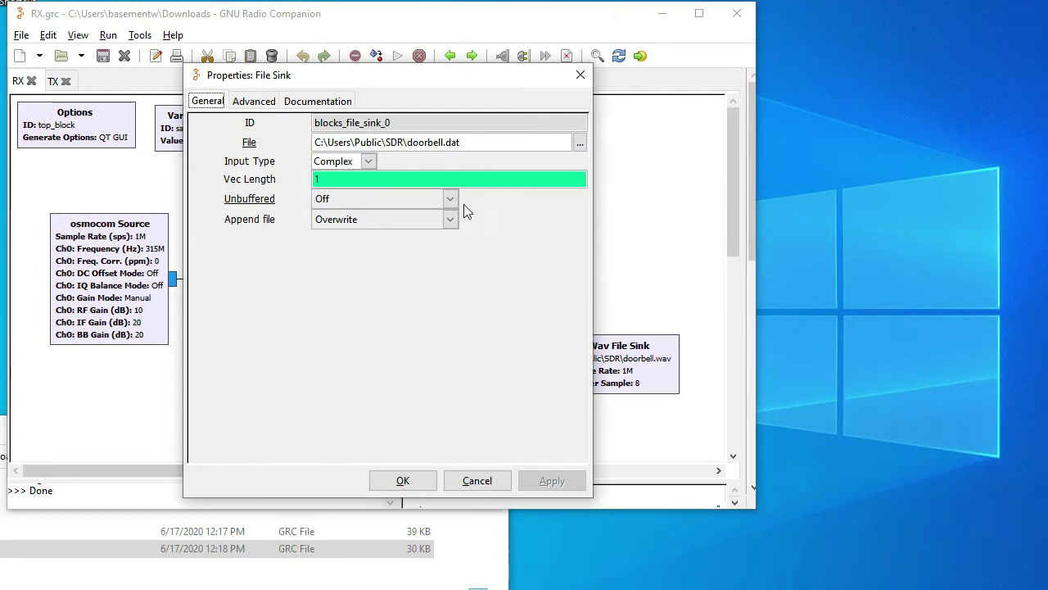
pyautogui.click(479, 482)
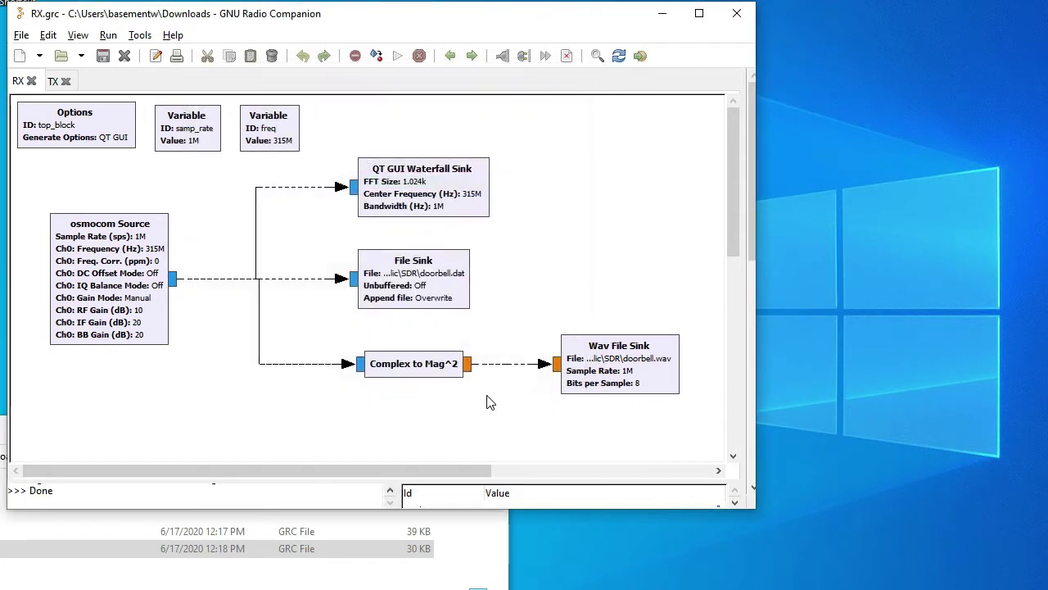
pyautogui.doubleClick(623, 358)
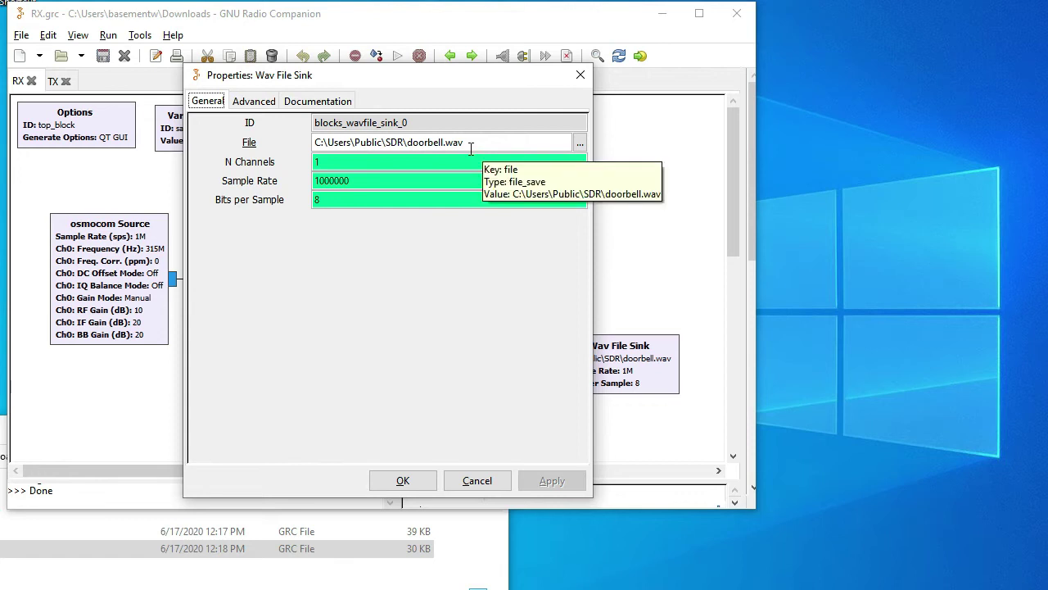
pyautogui.click(497, 483)
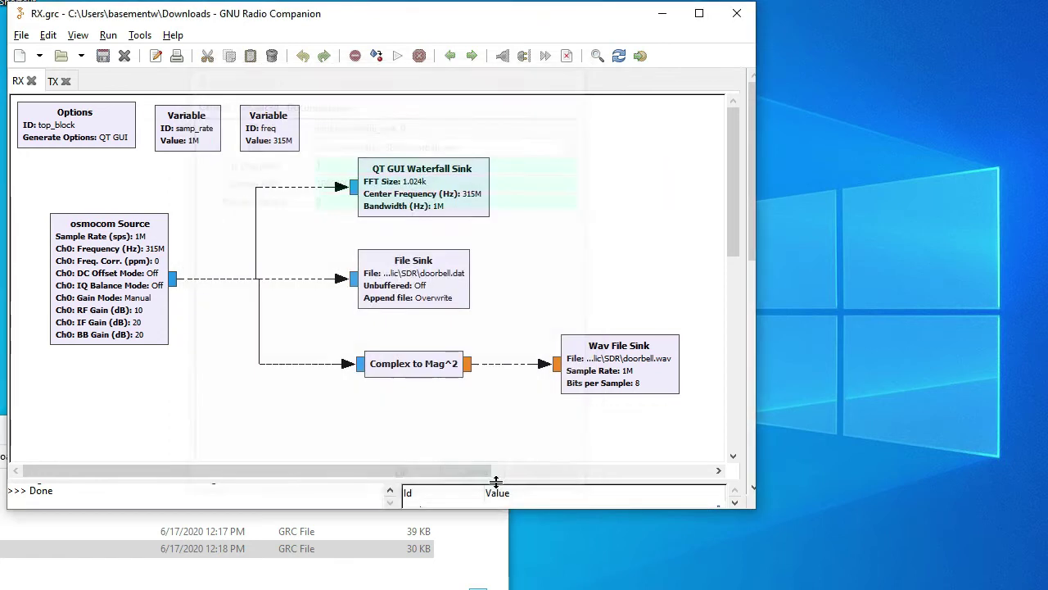
# Step: Run the RX flow graph to record the doorbell signal, and close its waterfall window to end the capture
pyautogui.click(397, 59)
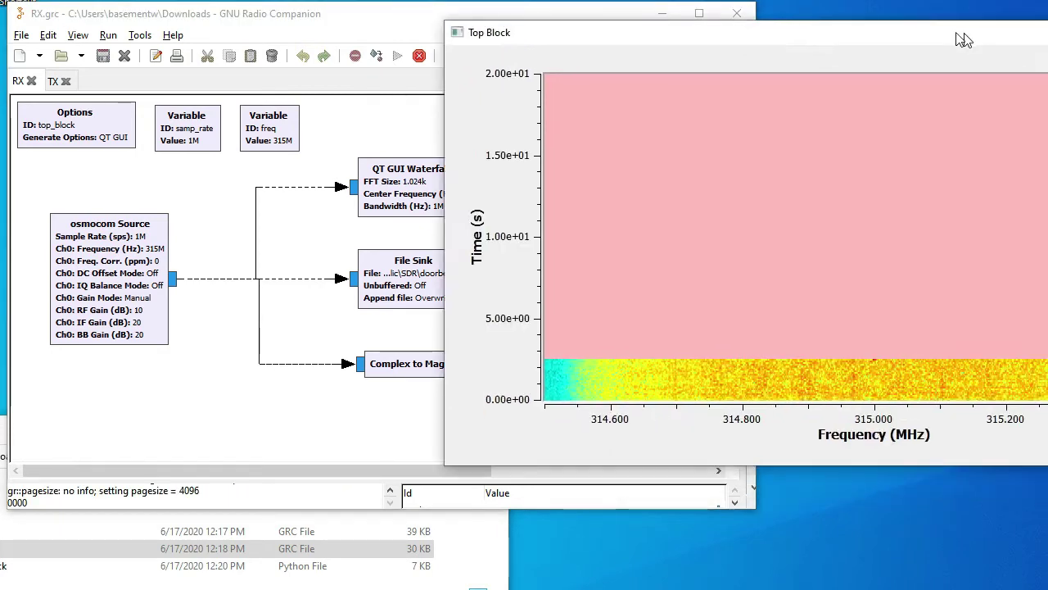
pyautogui.moveTo(965, 41); pyautogui.dragTo(597, 49)
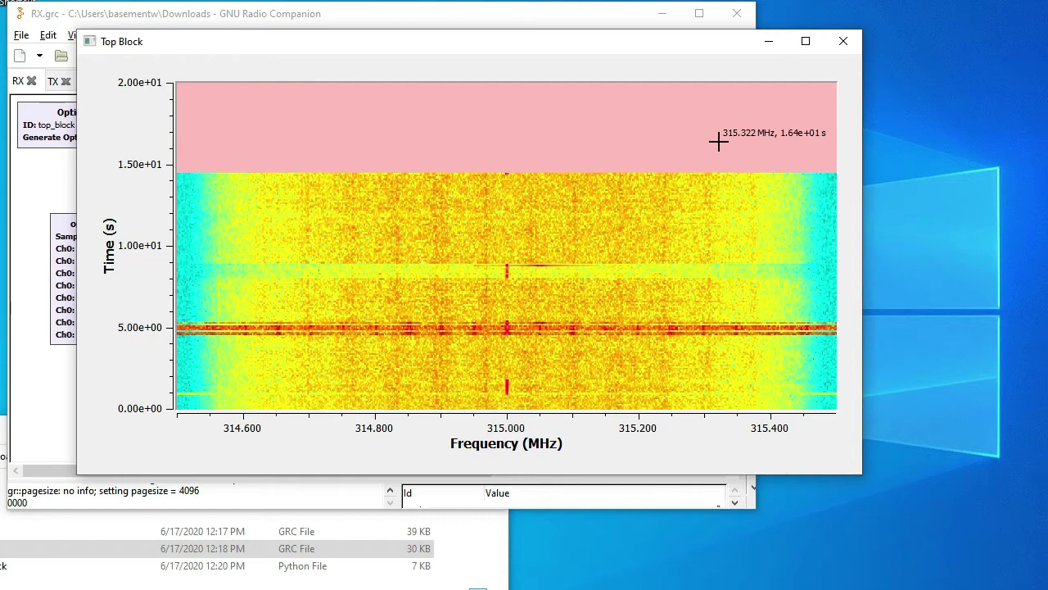
pyautogui.click(848, 44)
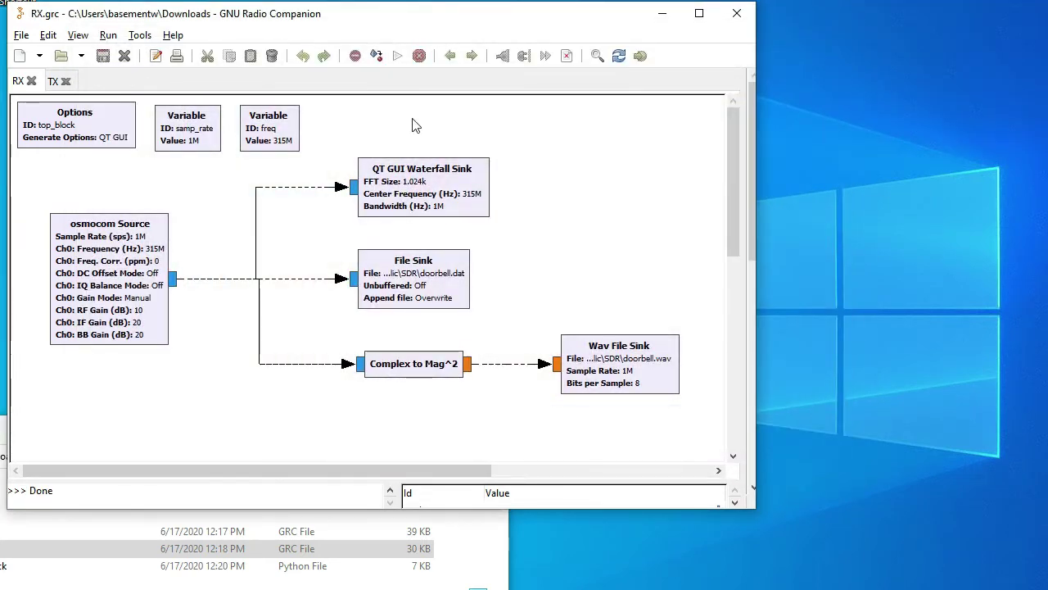
# Step: Review the TX flow graph's File Source path and its osmocom Sink
pyautogui.click(52, 81)
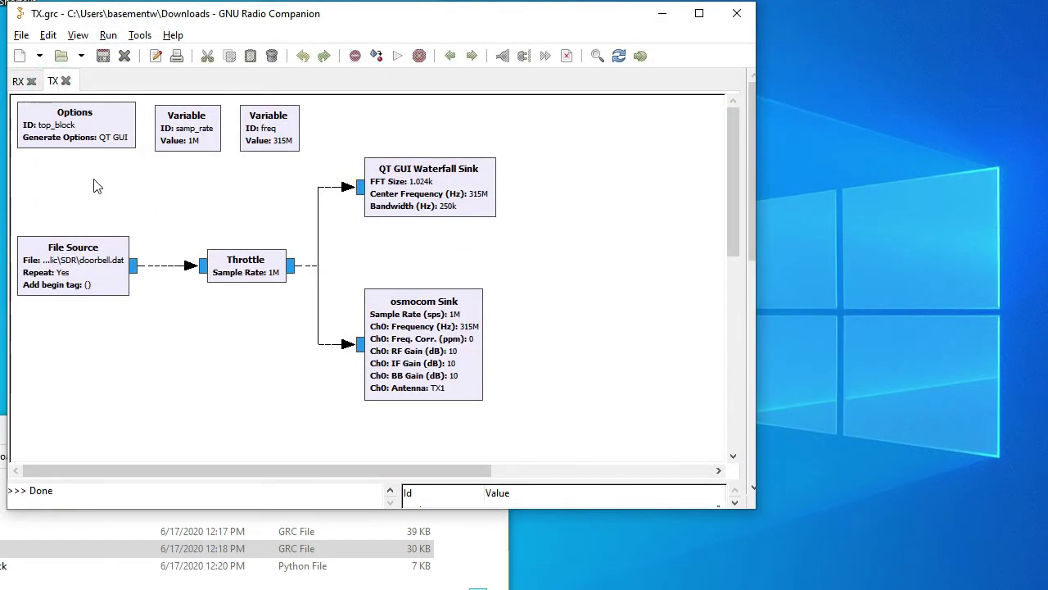
pyautogui.doubleClick(100, 270)
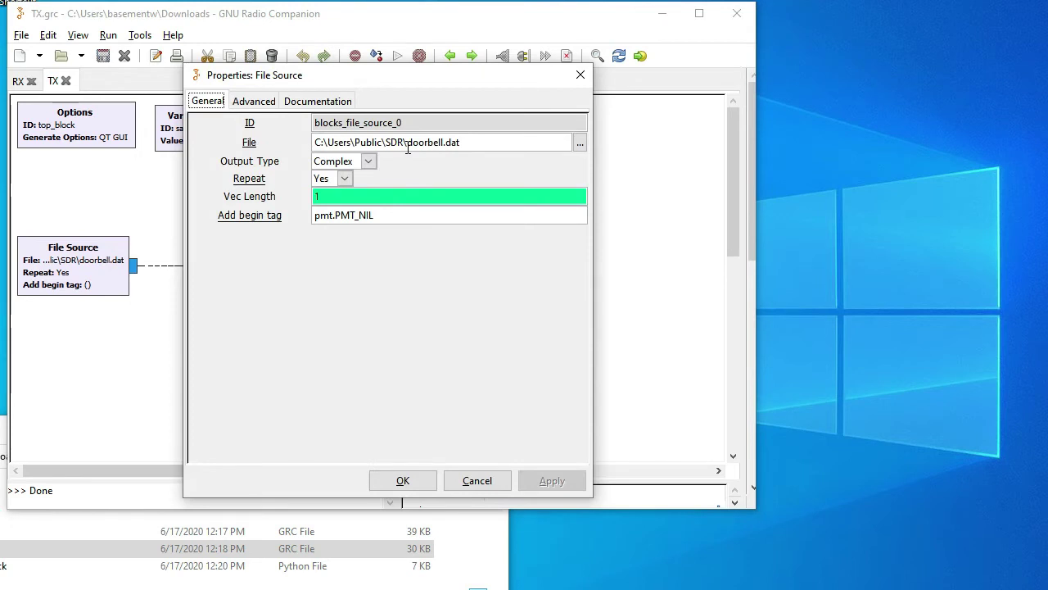
pyautogui.click(475, 475)
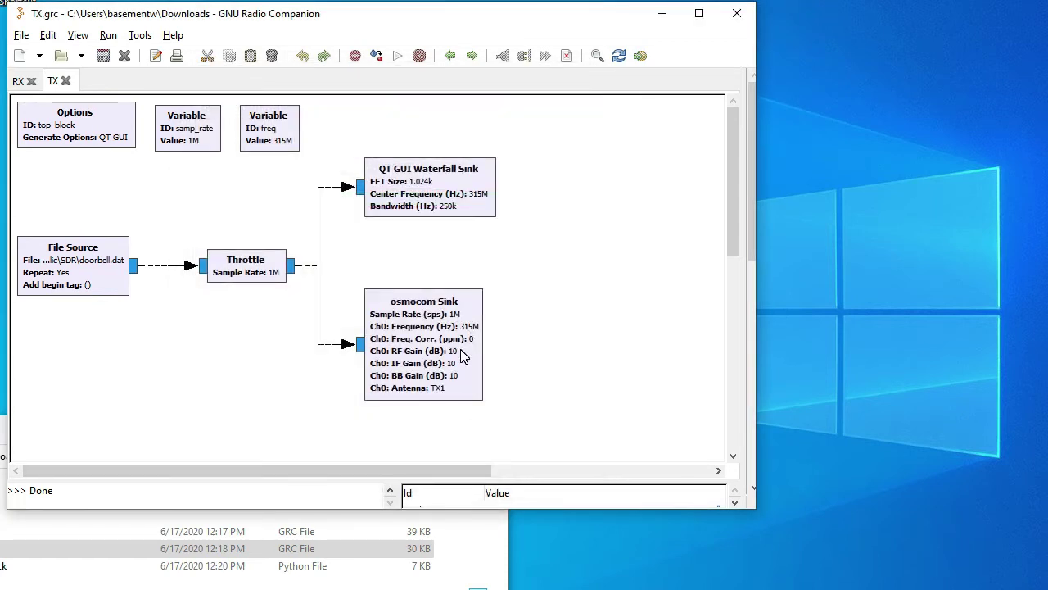
pyautogui.click(461, 353)
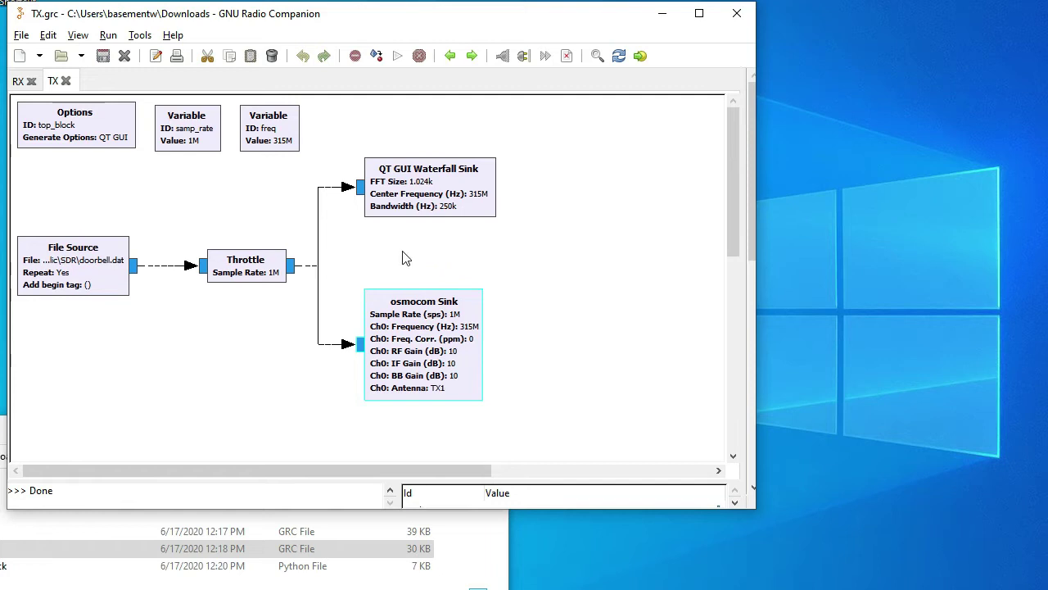
# Step: Run the TX flow graph to replay the recorded doorbell signal, and close its waterfall window to end the transmission
pyautogui.click(396, 57)
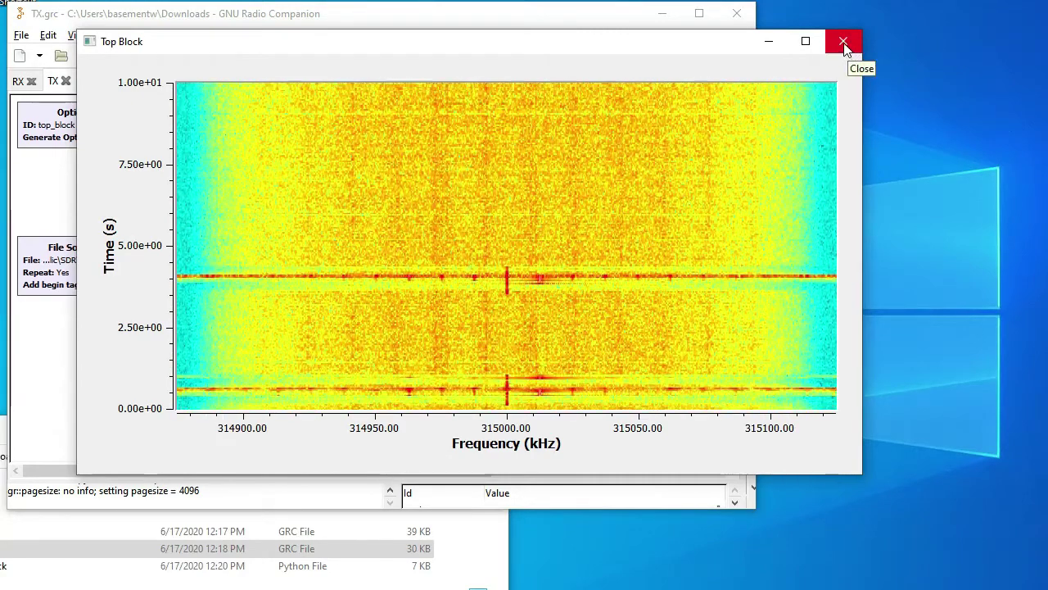
pyautogui.click(844, 43)
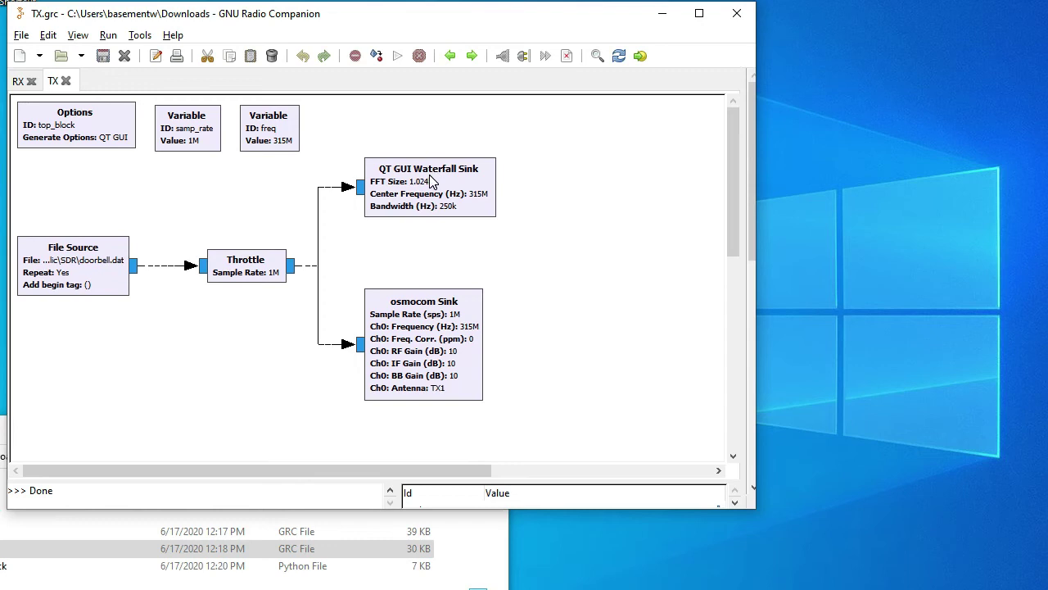
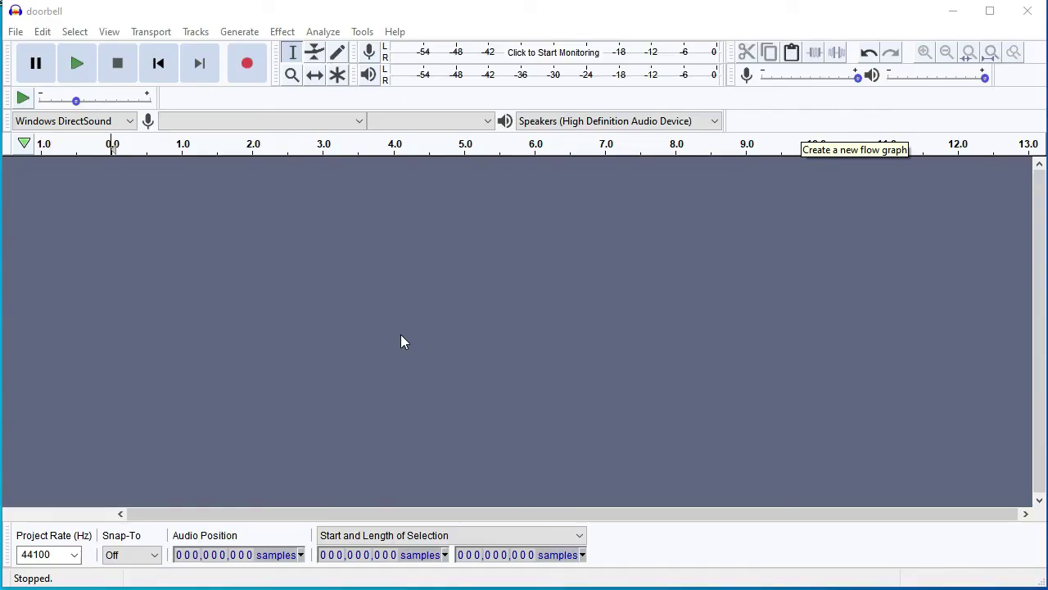
# Step: In Audacity, import doorbell.dat from the SDR folder as raw data: 32-bit float, little-endian, stereo, 44100 Hz
pyautogui.click(16, 33)
pyautogui.moveTo(59, 175)
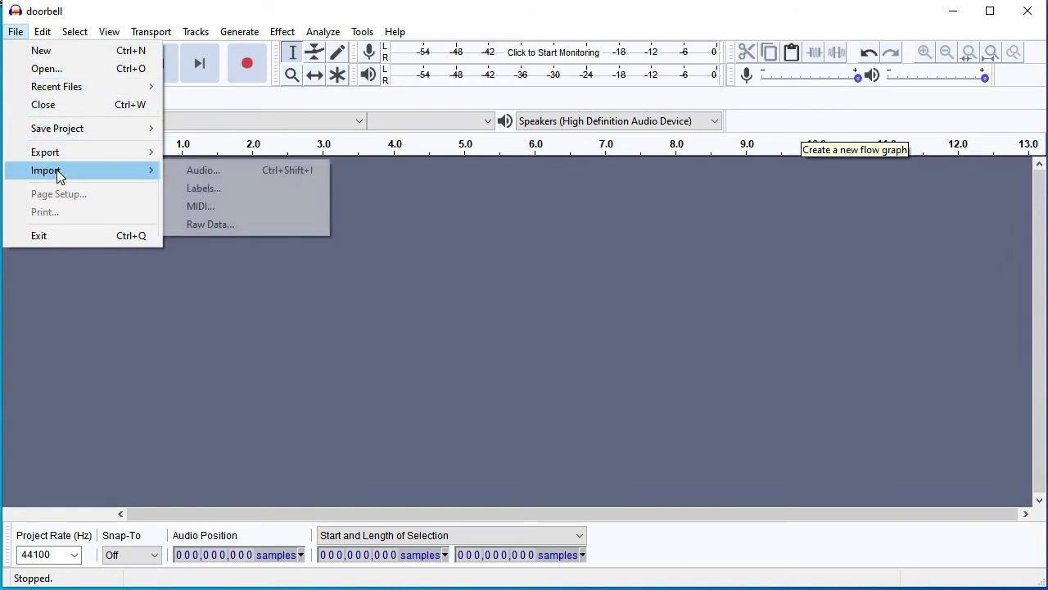
pyautogui.click(205, 226)
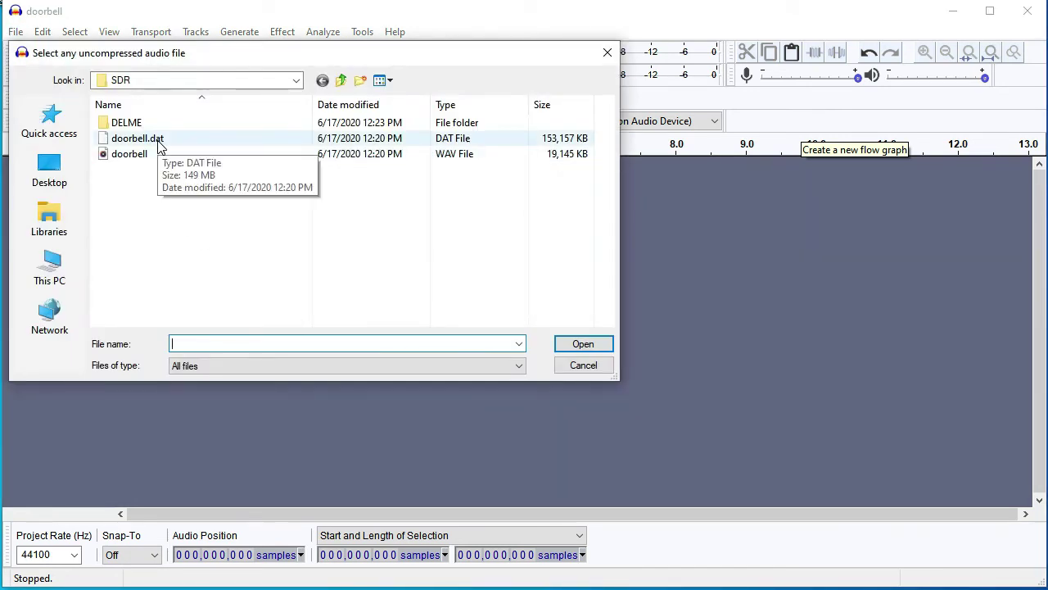
pyautogui.doubleClick(153, 138)
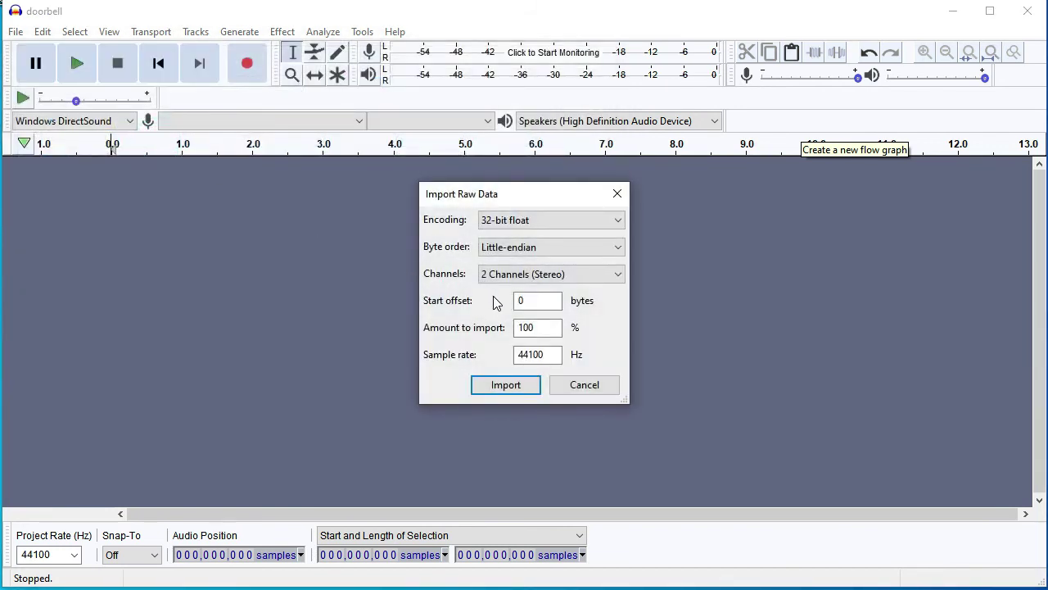
pyautogui.click(504, 385)
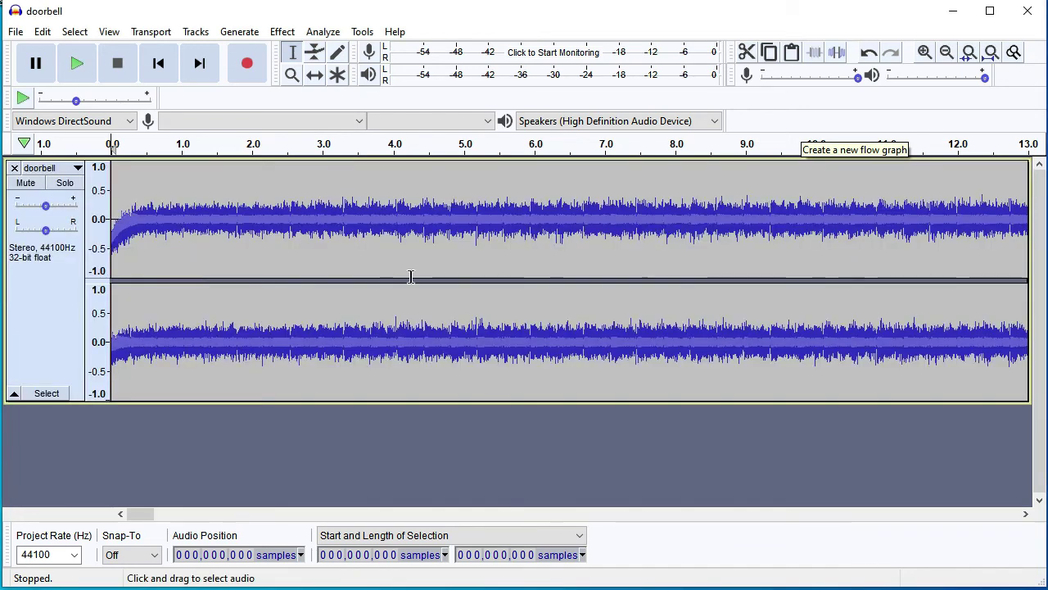
# Step: Import the doorbell WAV file as raw data too: unsigned 8-bit PCM, little-endian, mono, 44100 Hz
pyautogui.click(18, 36)
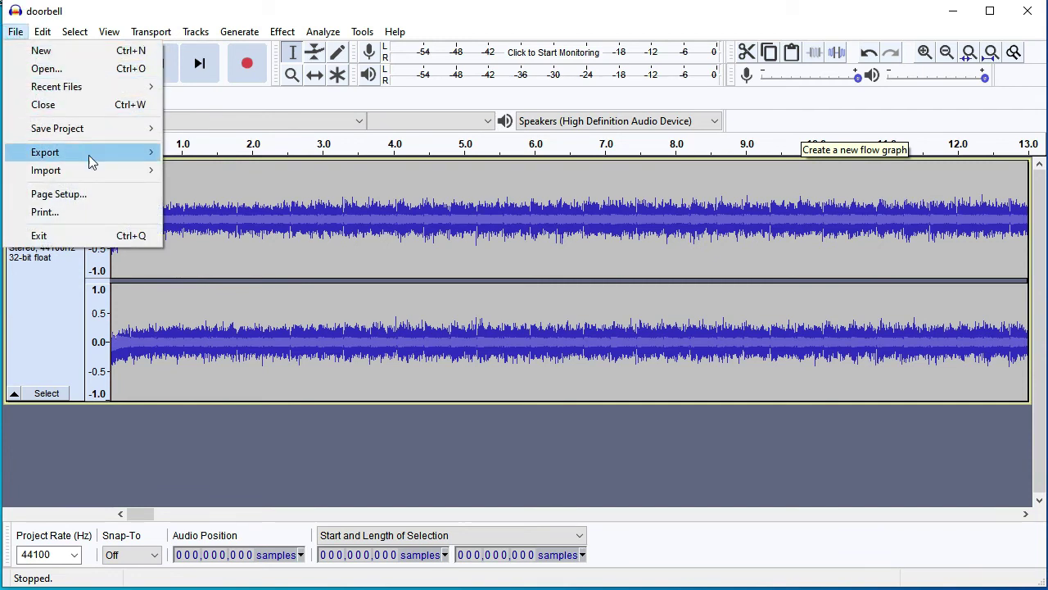
pyautogui.moveTo(91, 172)
pyautogui.click(233, 223)
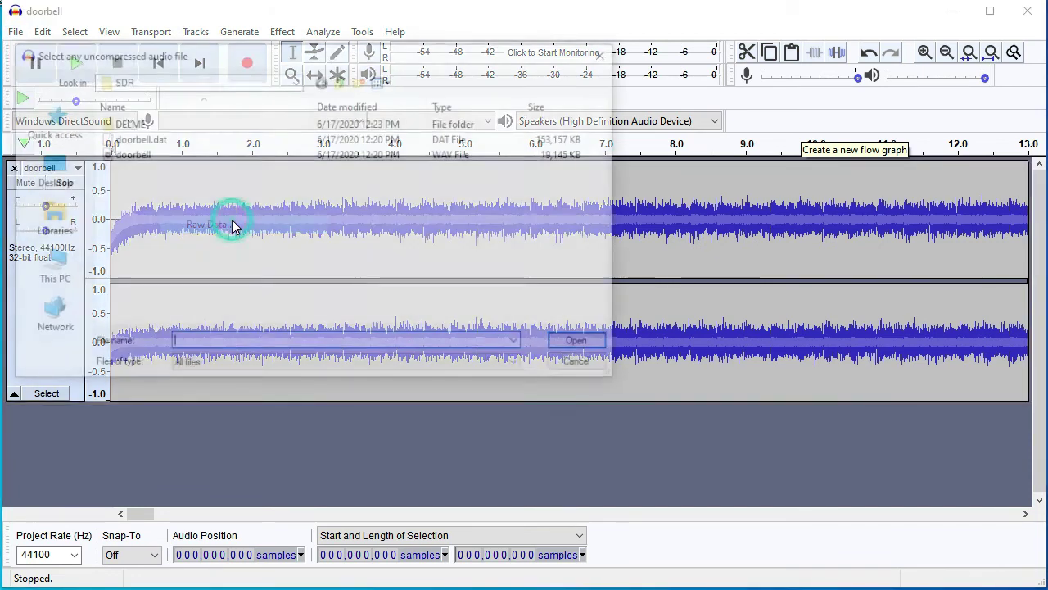
pyautogui.click(131, 154)
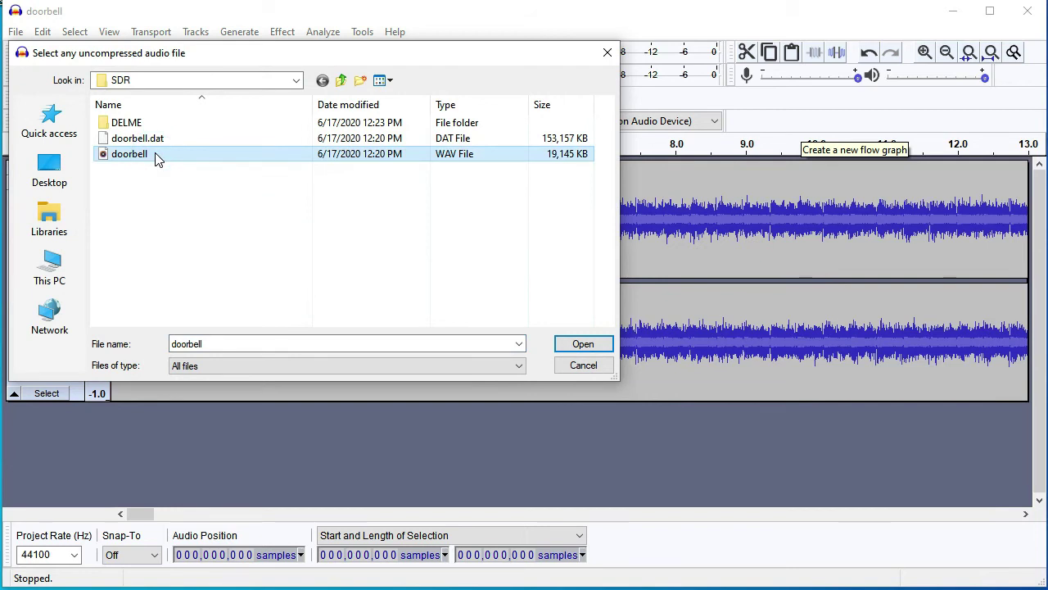
pyautogui.doubleClick(158, 159)
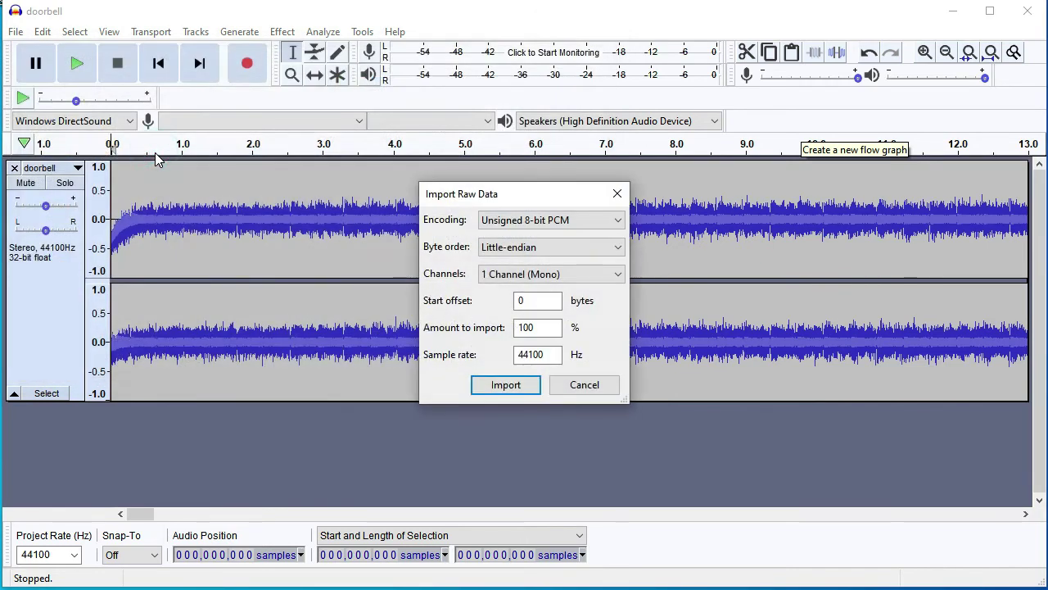
pyautogui.click(509, 386)
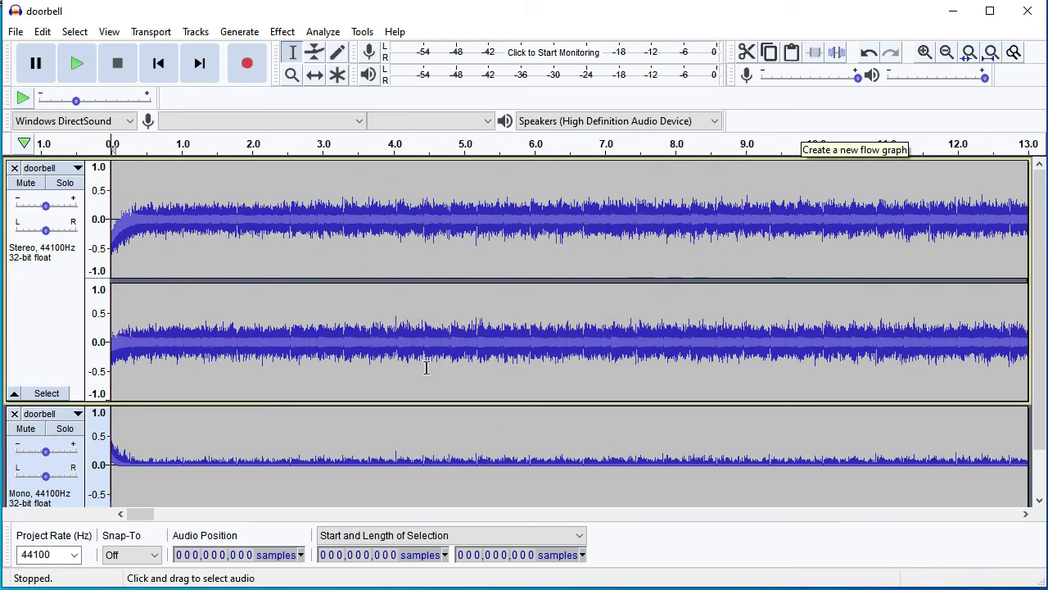
# Step: Examine the doorbell transmissions across both tracks, down to the individual pulses of one burst at about 4:50.70 to 4:51.00
pyautogui.scroll(-4, 426, 366)
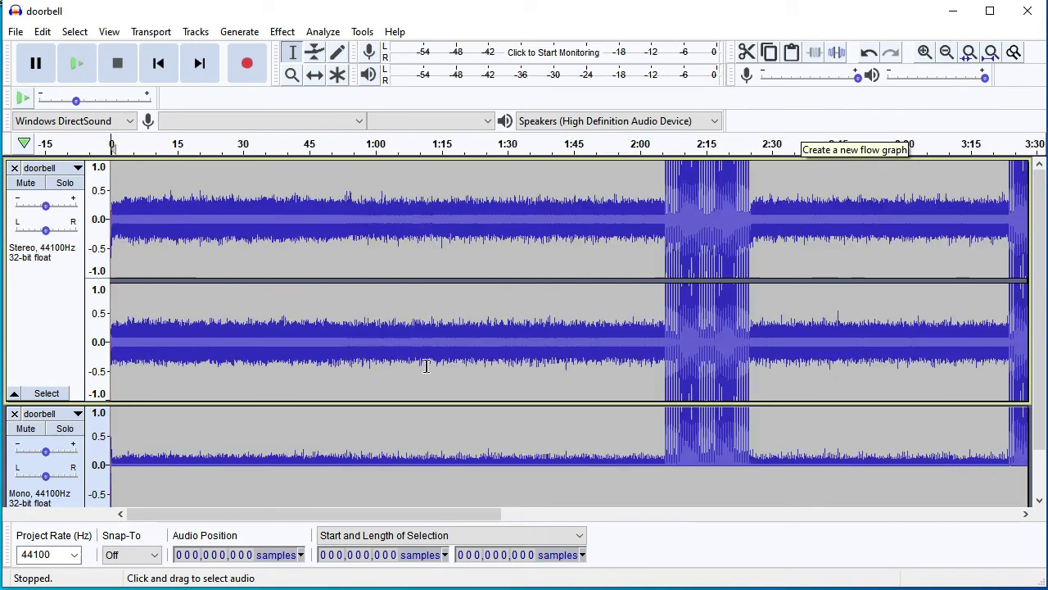
pyautogui.scroll(-2, 426, 365)
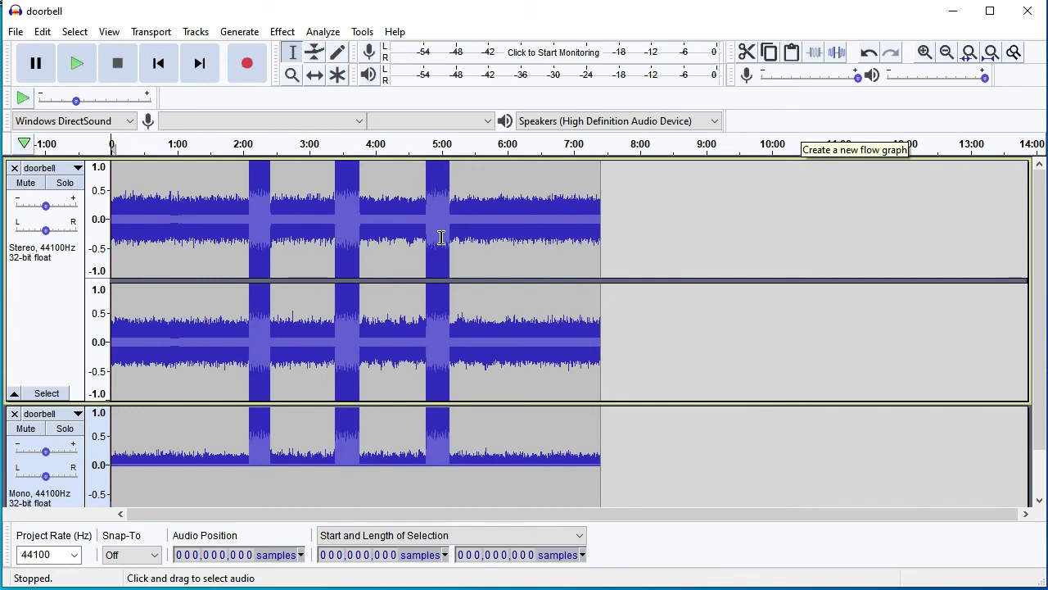
pyautogui.scroll(4, 432, 323)
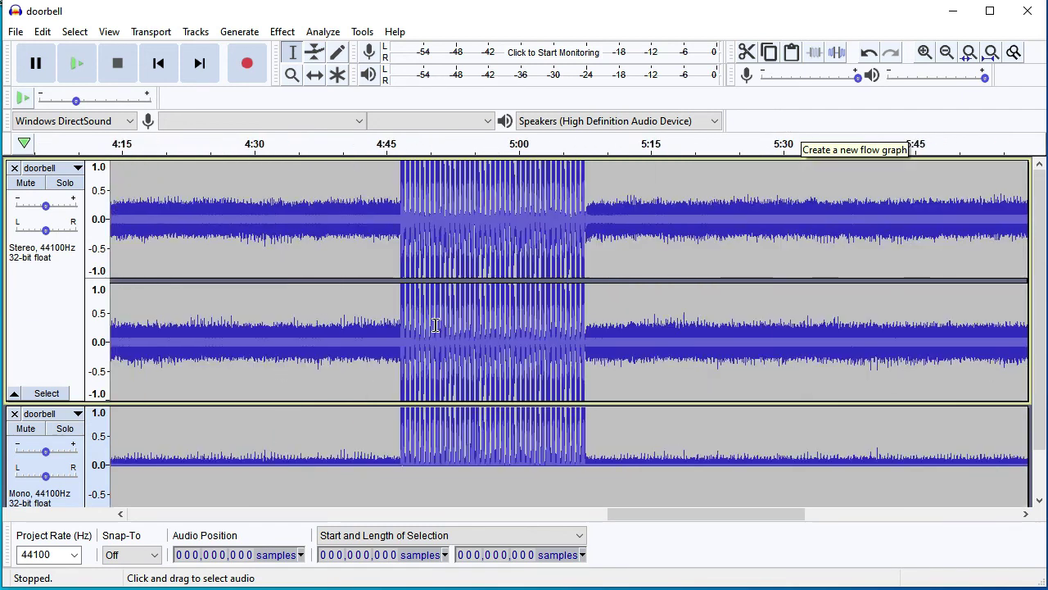
pyautogui.scroll(3, 443, 326)
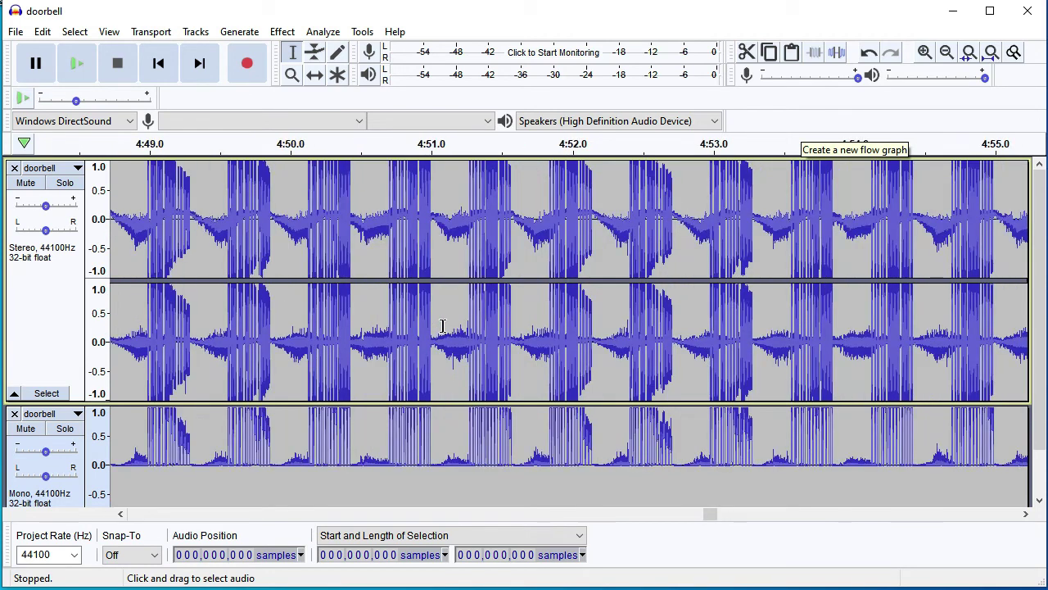
pyautogui.scroll(1, 442, 326)
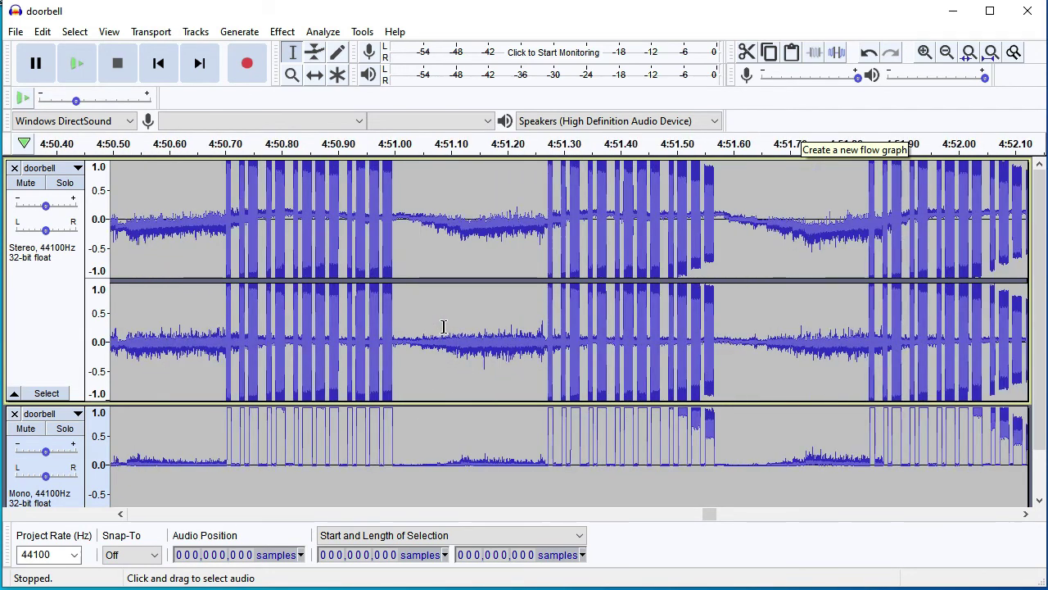
pyautogui.scroll(1, 443, 326)
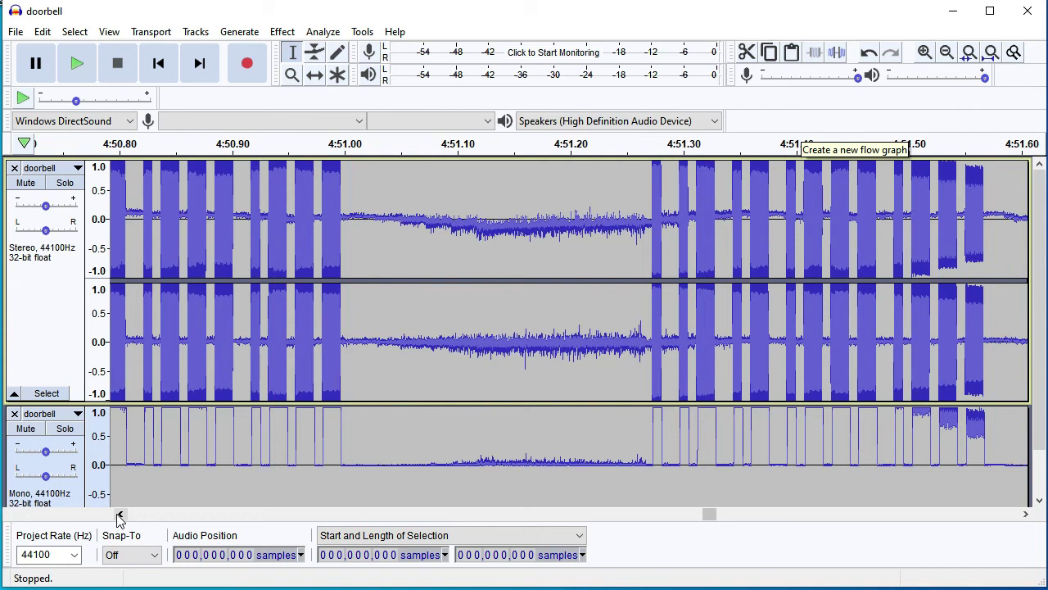
pyautogui.moveTo(119, 517); pyautogui.dragTo(120, 519)
pyautogui.scroll(1, 311, 361)
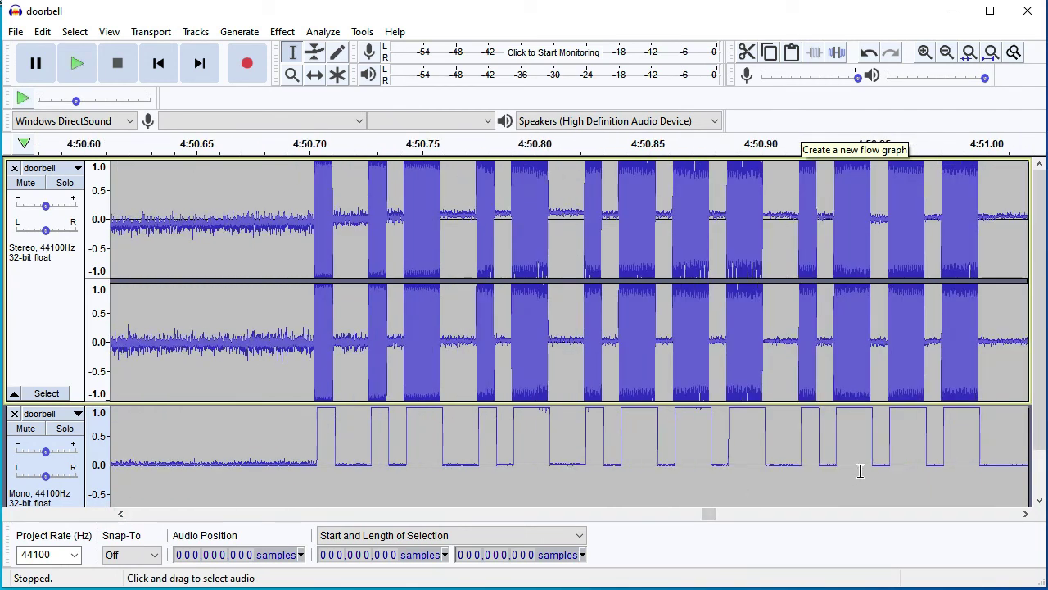
pyautogui.moveTo(1027, 521); pyautogui.dragTo(1026, 522)
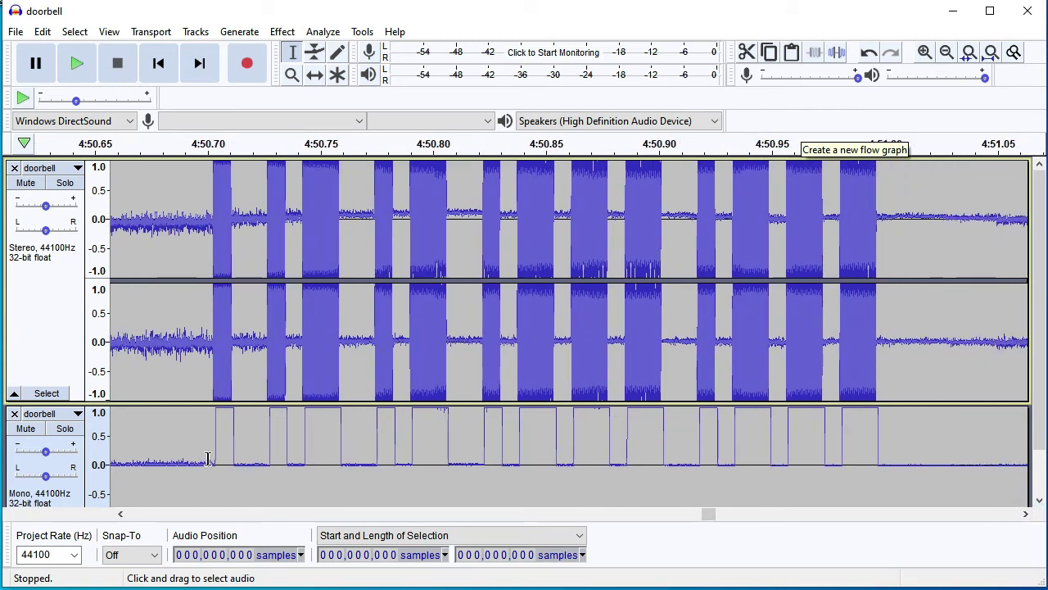
# Step: Select the complete burst in the mono track, and compare its first short pulse with its first long pulse
pyautogui.moveTo(202, 446); pyautogui.dragTo(885, 464)
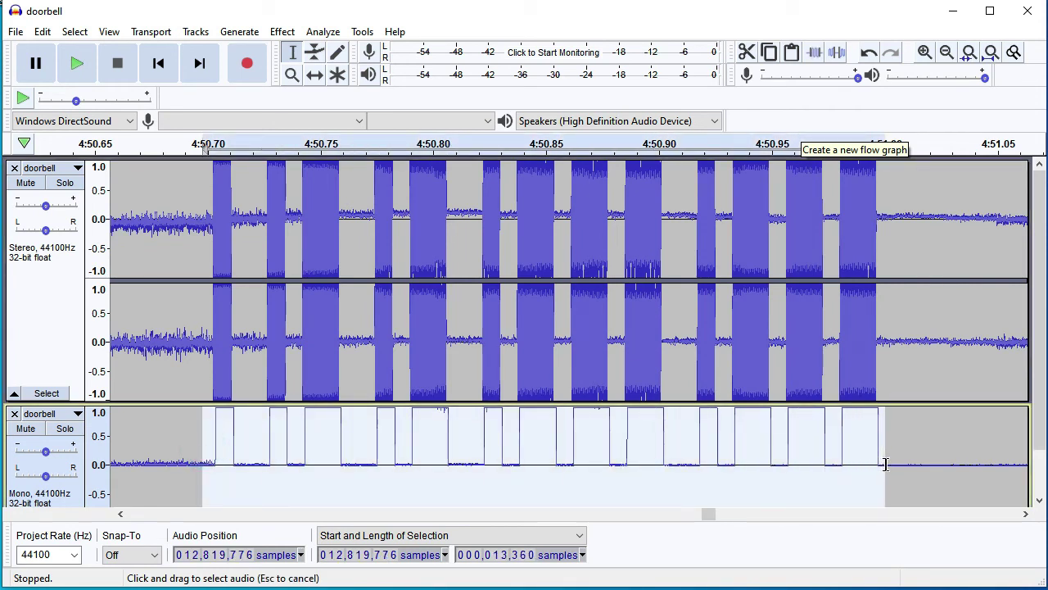
pyautogui.scroll(-1, 886, 464)
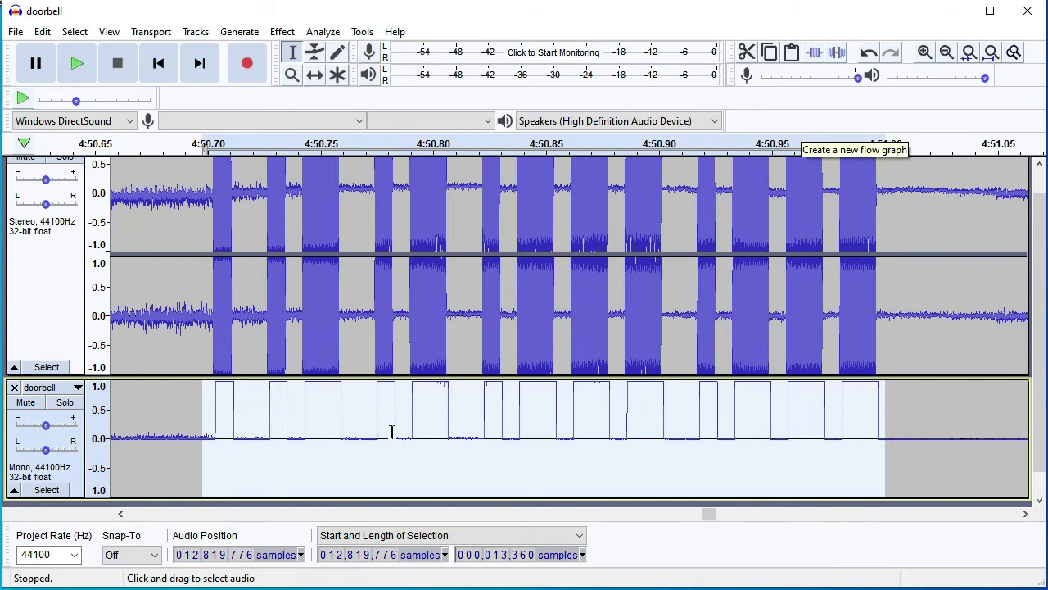
pyautogui.click(234, 403)
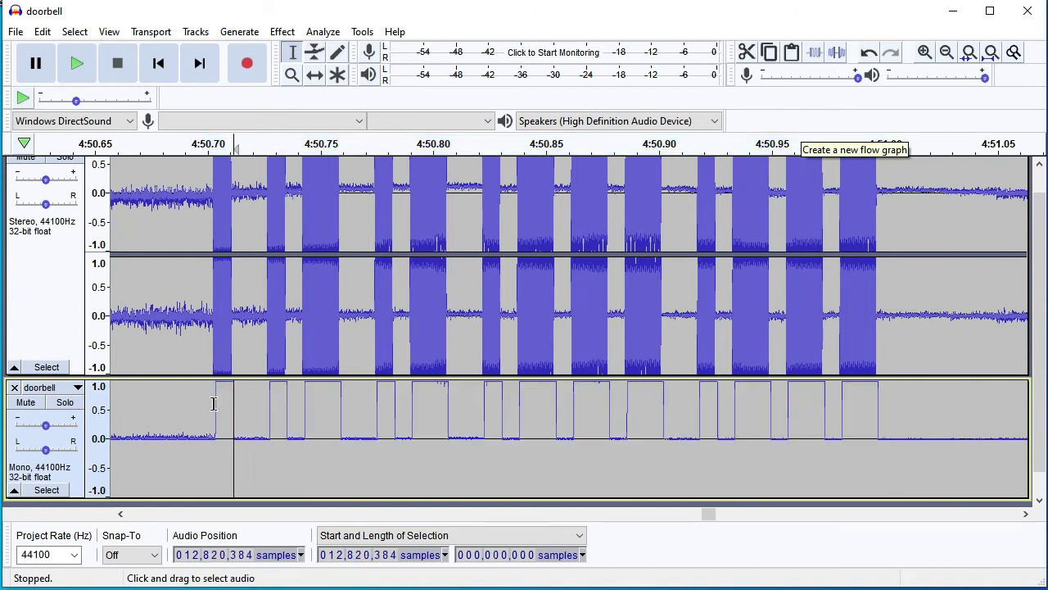
pyautogui.moveTo(214, 403); pyautogui.dragTo(236, 407)
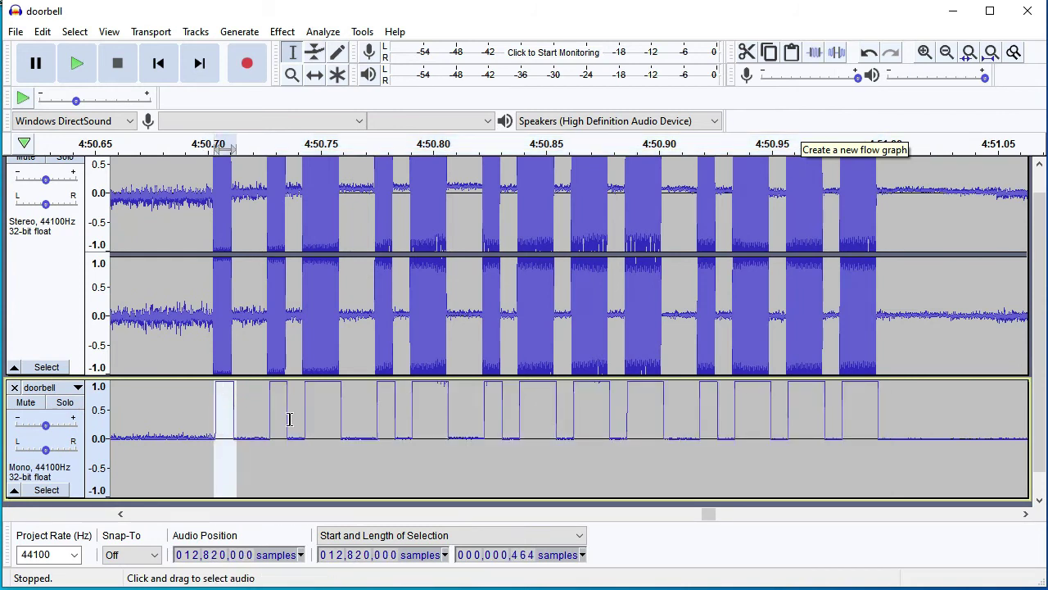
pyautogui.moveTo(298, 421); pyautogui.dragTo(350, 422)
# Step: Go through the burst's pulses in order in the mono track to read the sequence of short and long pulses
pyautogui.click(230, 416)
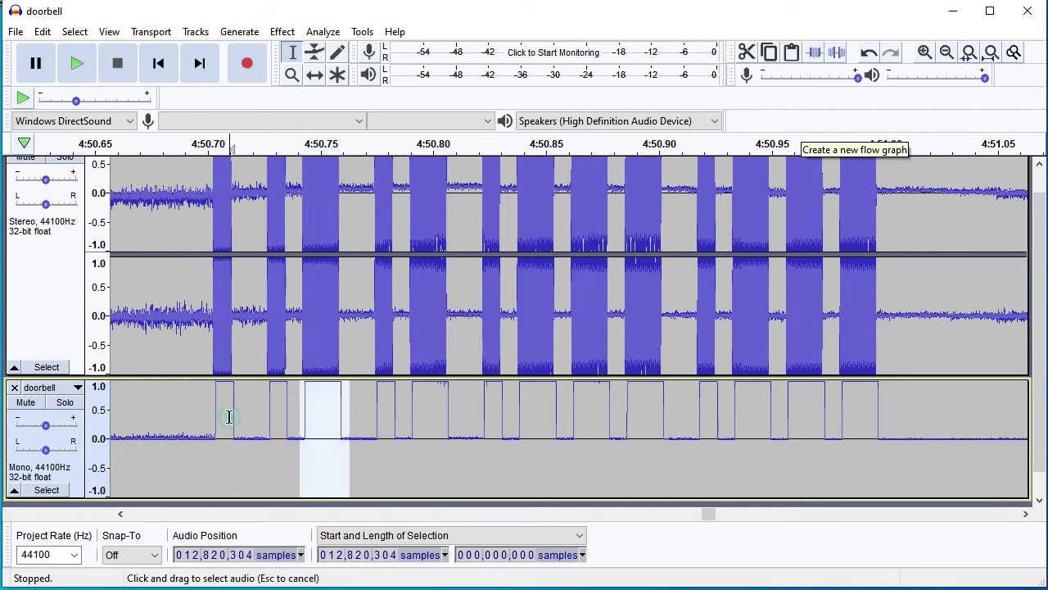
pyautogui.click(277, 411)
pyautogui.click(321, 413)
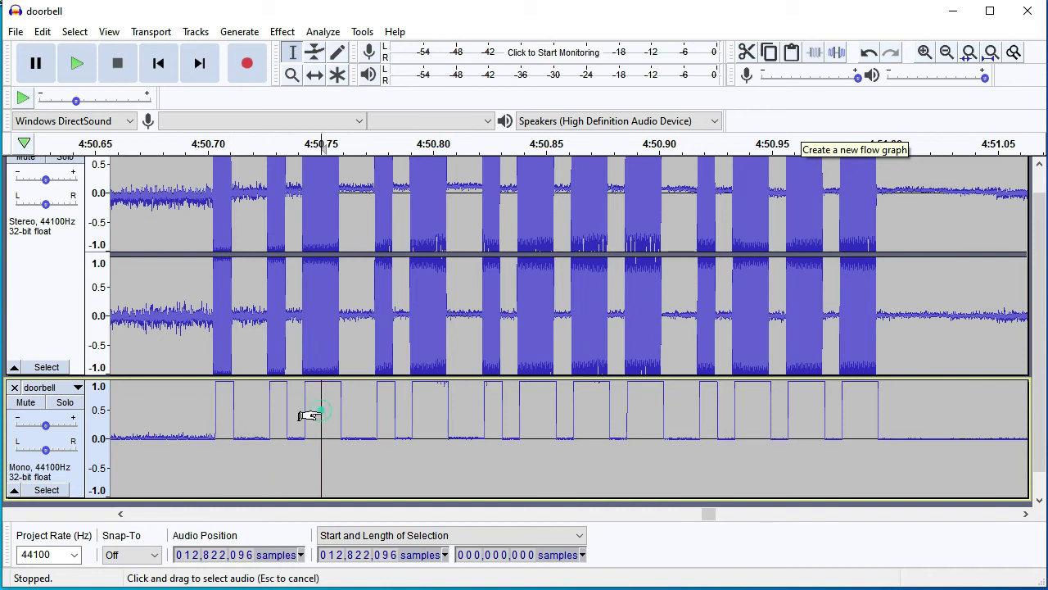
pyautogui.click(382, 409)
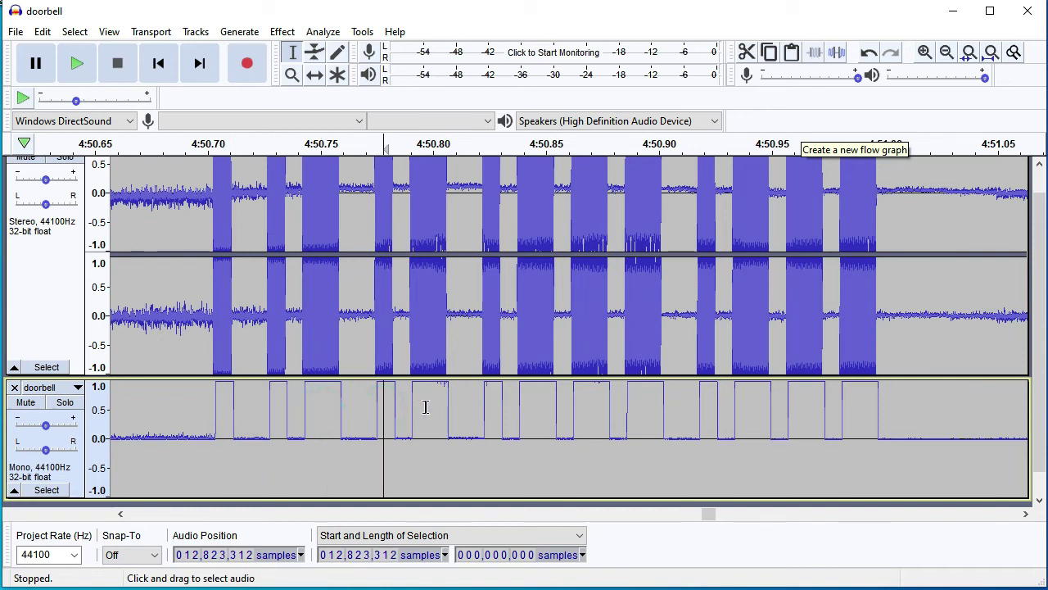
pyautogui.click(426, 408)
pyautogui.click(497, 409)
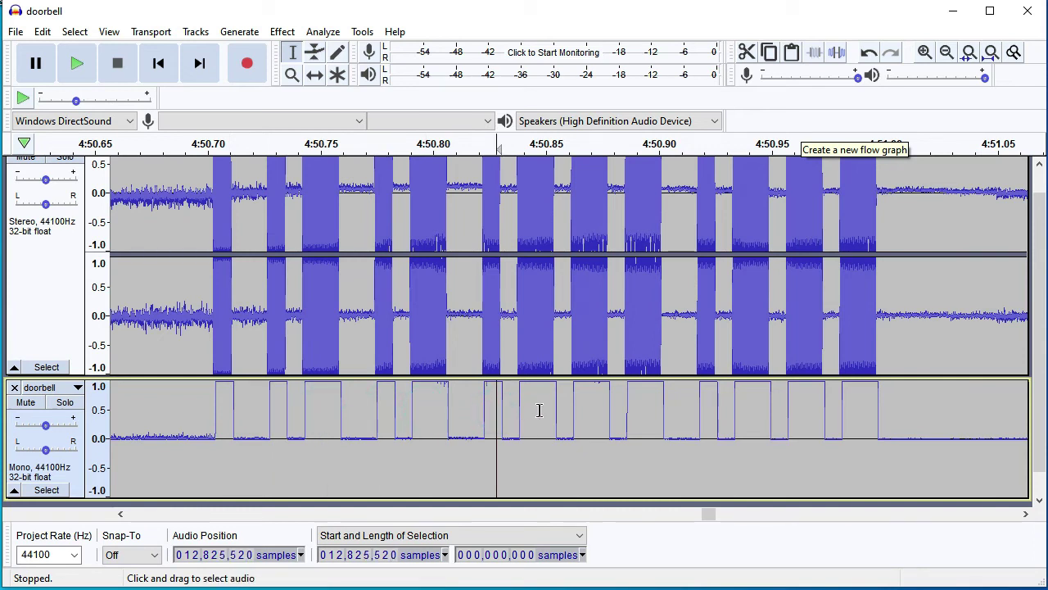
pyautogui.click(540, 409)
pyautogui.click(598, 407)
pyautogui.click(638, 410)
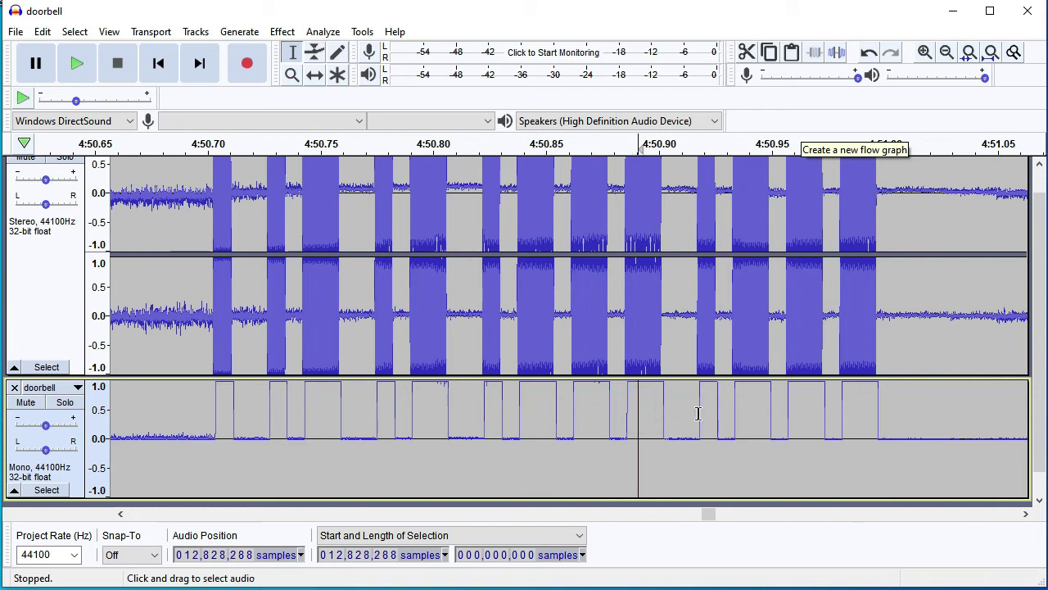
pyautogui.click(711, 412)
pyautogui.click(757, 408)
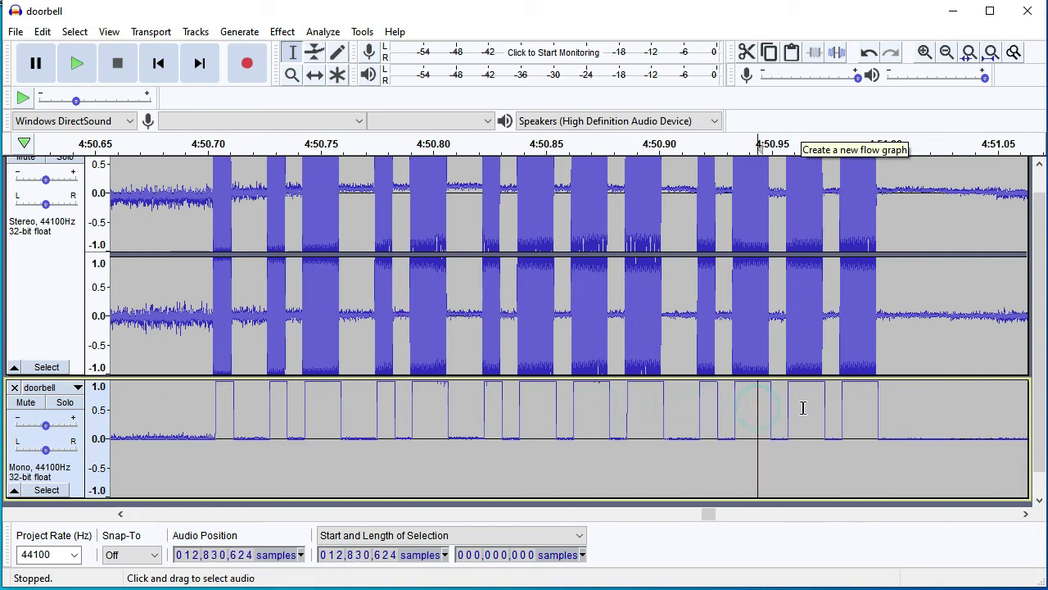
pyautogui.click(804, 407)
pyautogui.click(858, 412)
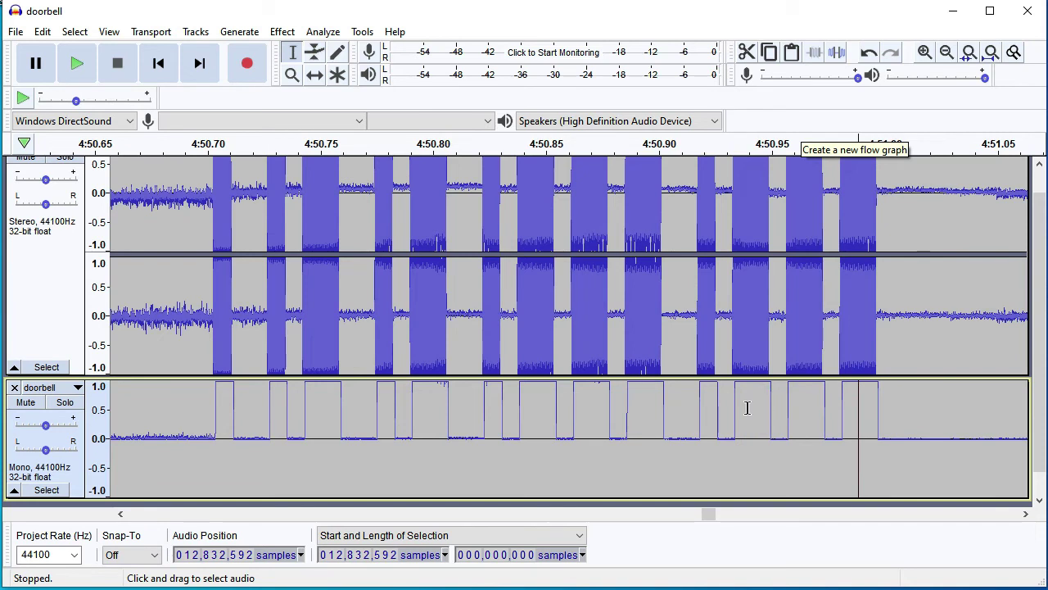
# Step: Measure a short pulse, a wide gap and a long pulse in samples in the mono track, between about 4:50.886 and 4:50.926
pyautogui.scroll(2, 639, 395)
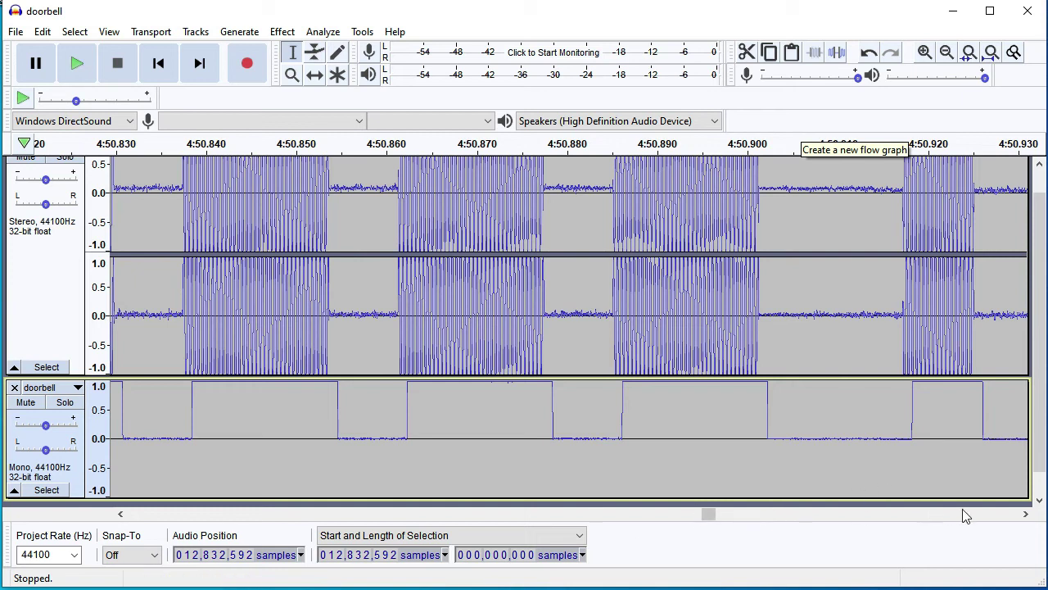
pyautogui.click(1026, 513)
pyautogui.click(1026, 513)
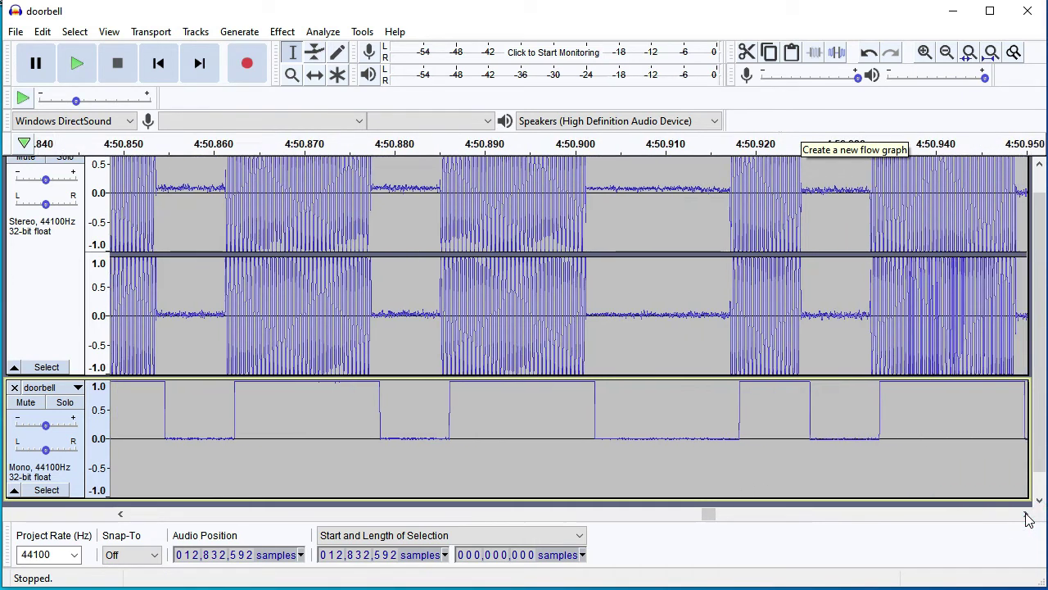
pyautogui.click(1027, 514)
pyautogui.hotkey('ctrl', '1')
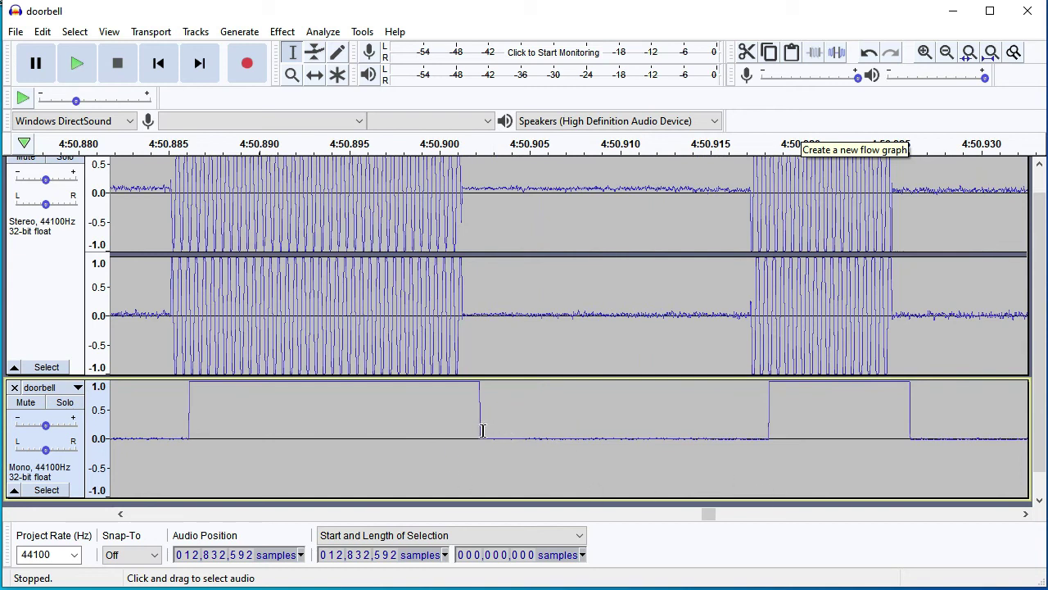
pyautogui.moveTo(481, 432); pyautogui.dragTo(914, 417)
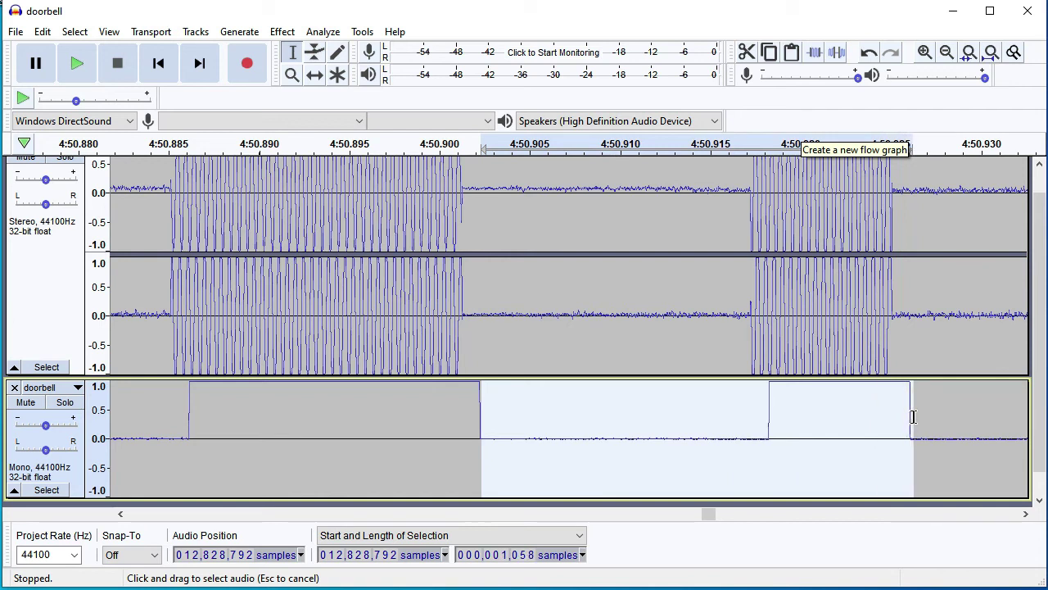
pyautogui.click(818, 422)
pyautogui.moveTo(769, 424); pyautogui.dragTo(911, 420)
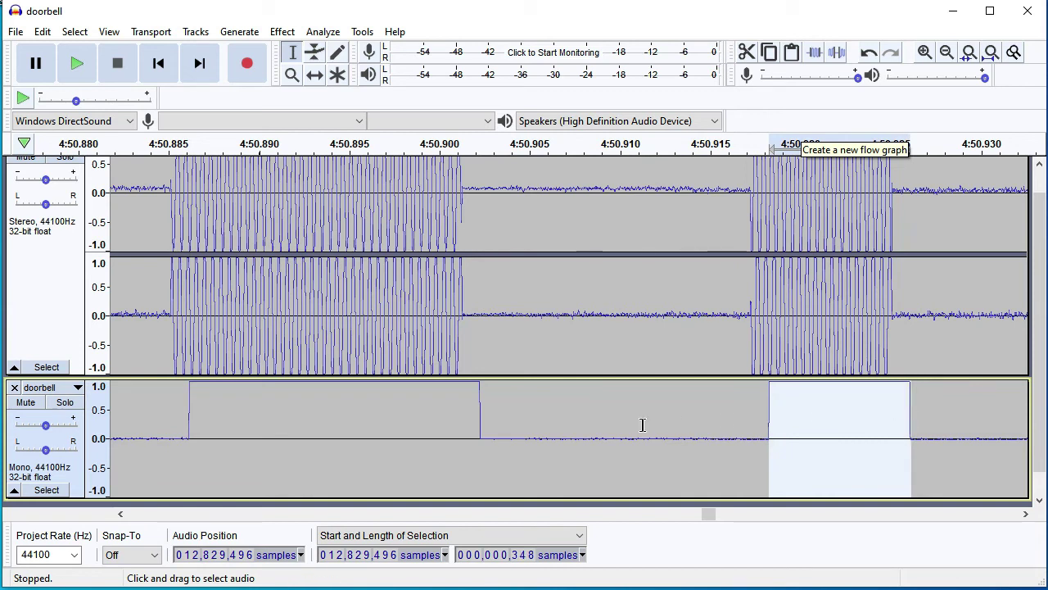
pyautogui.moveTo(483, 422); pyautogui.dragTo(768, 421)
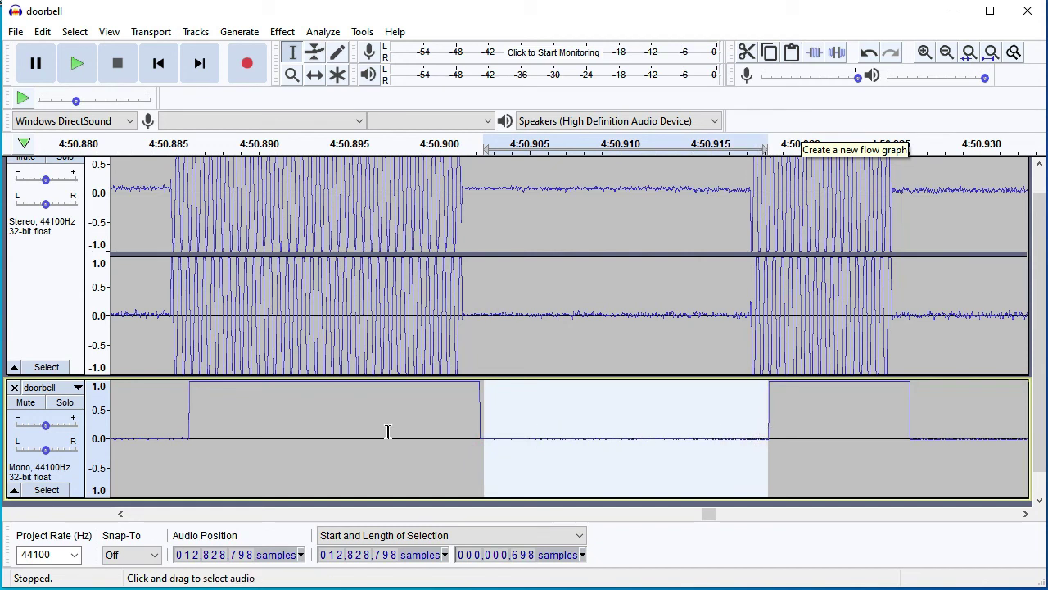
pyautogui.moveTo(188, 426); pyautogui.dragTo(481, 430)
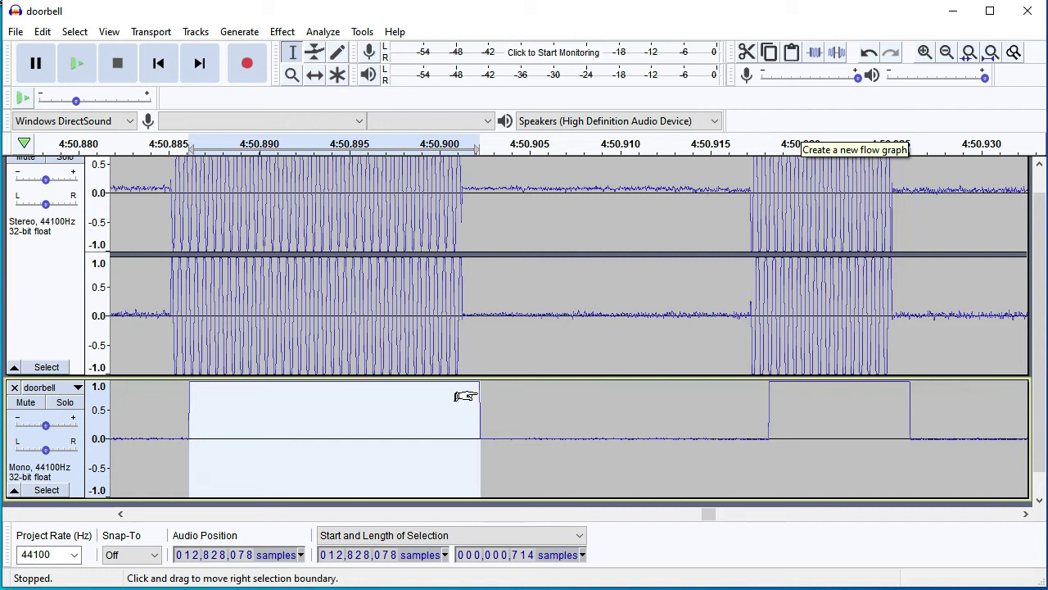
# Step: Look over the neighbouring bursts around 4:50.90, and exit Audacity without saving the doorbell project
pyautogui.scroll(-3, 461, 398)
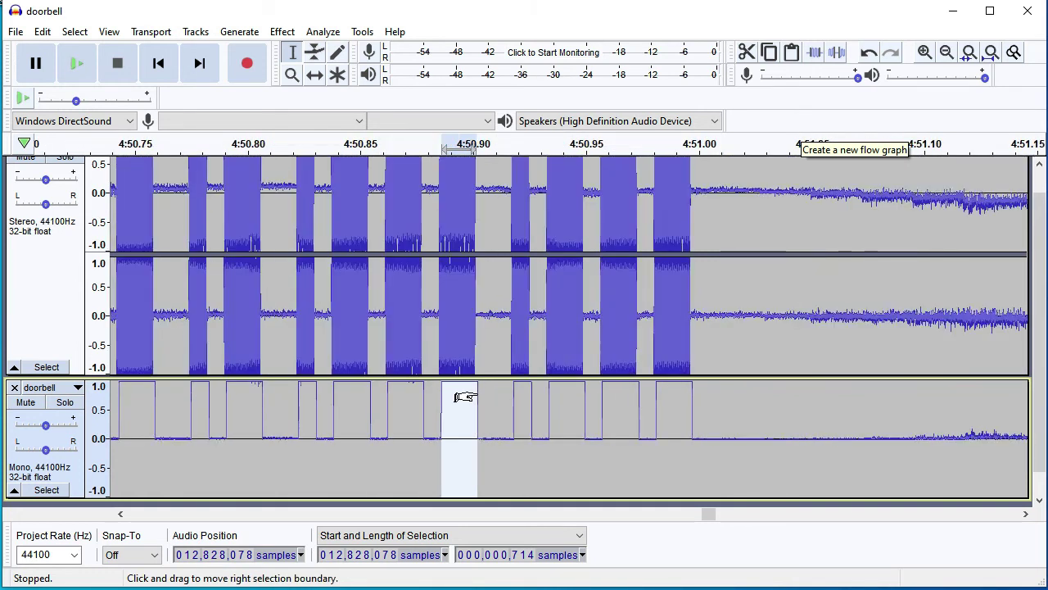
pyautogui.scroll(-1, 461, 397)
pyautogui.press('space')
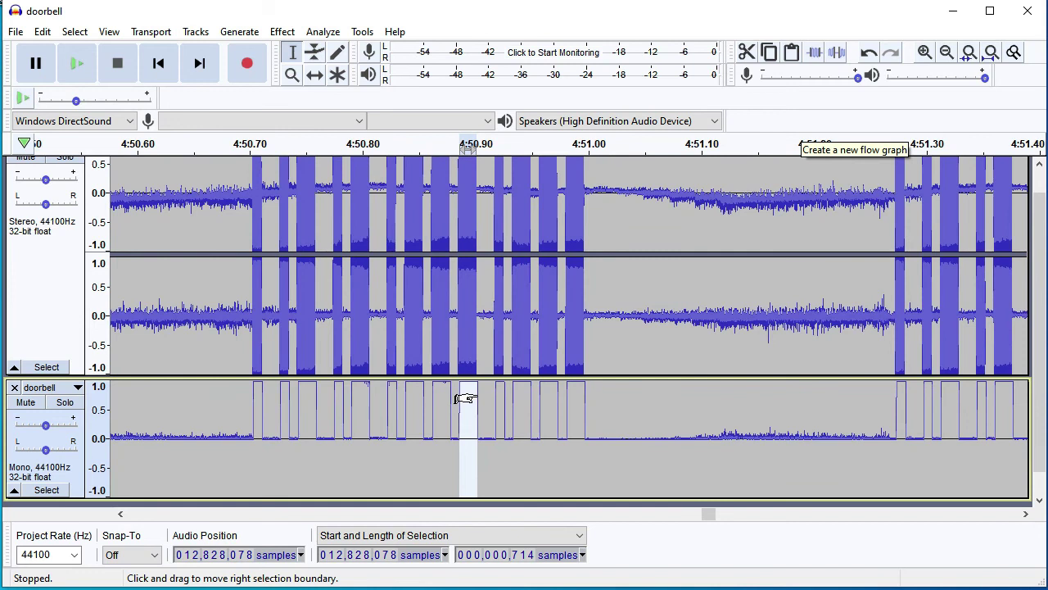
pyautogui.scroll(-1, 461, 398)
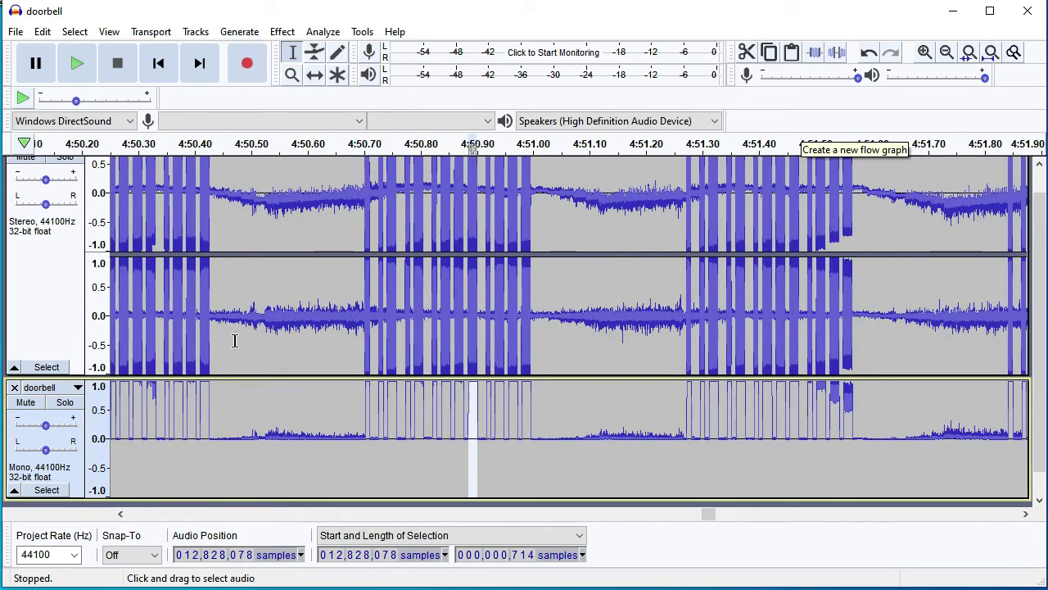
pyautogui.click(18, 34)
pyautogui.click(38, 234)
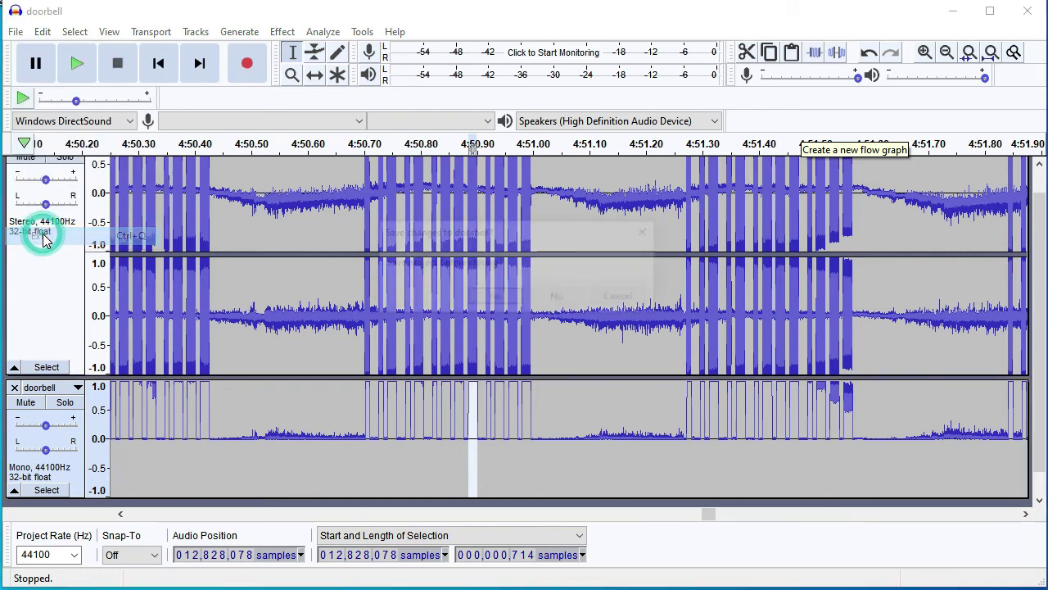
pyautogui.click(560, 300)
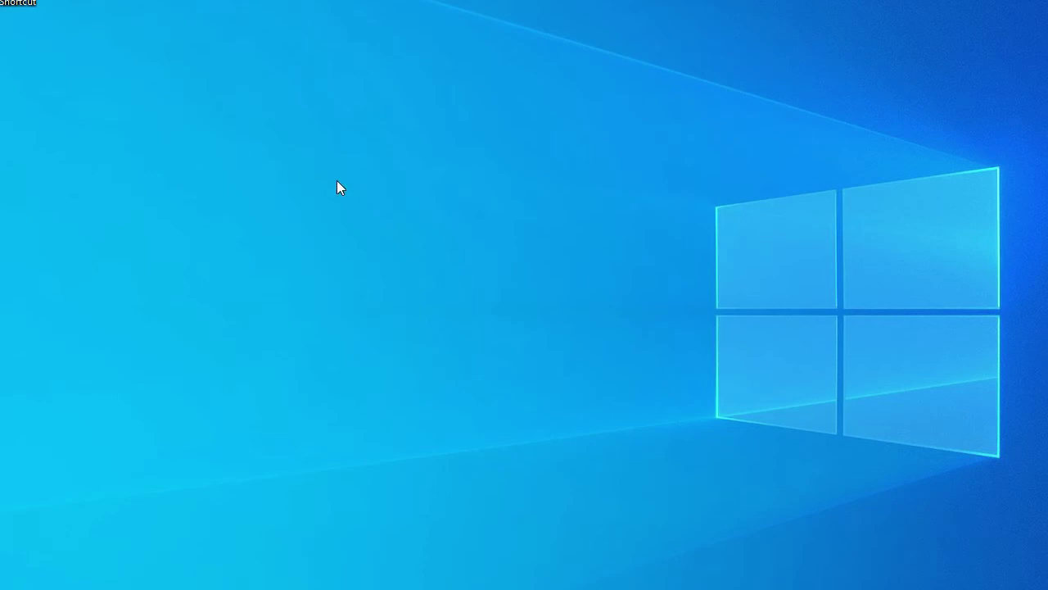
# Step: Switch to the browser and download the GNU Radio doorbell-synthesize.grc file from Silver Cloud Computing's SDR page
pyautogui.moveTo(1047, 38); pyautogui.dragTo(520, 31)
pyautogui.click(728, 296)
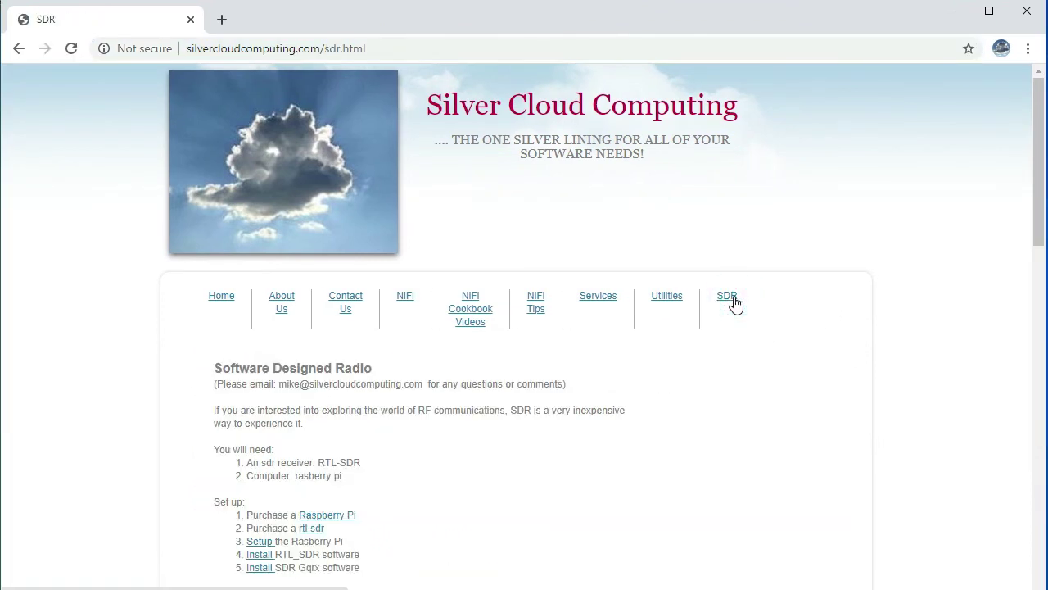
pyautogui.scroll(-10, 749, 317)
pyautogui.scroll(-5, 753, 324)
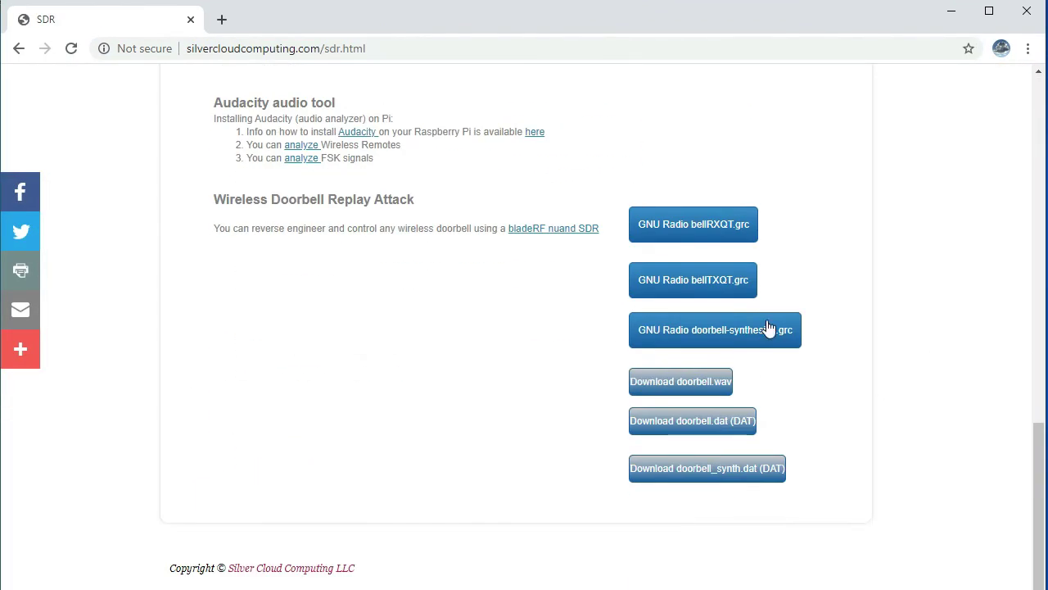
pyautogui.click(742, 344)
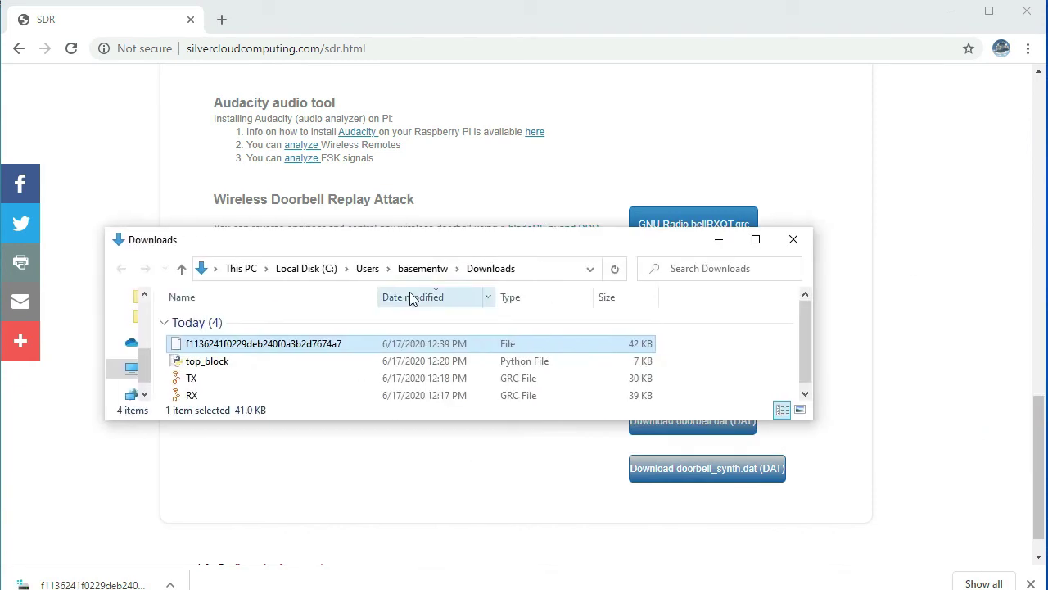
# Step: Rename the newly downloaded file in the Downloads folder as synth.grc and close the folder
pyautogui.click(346, 343)
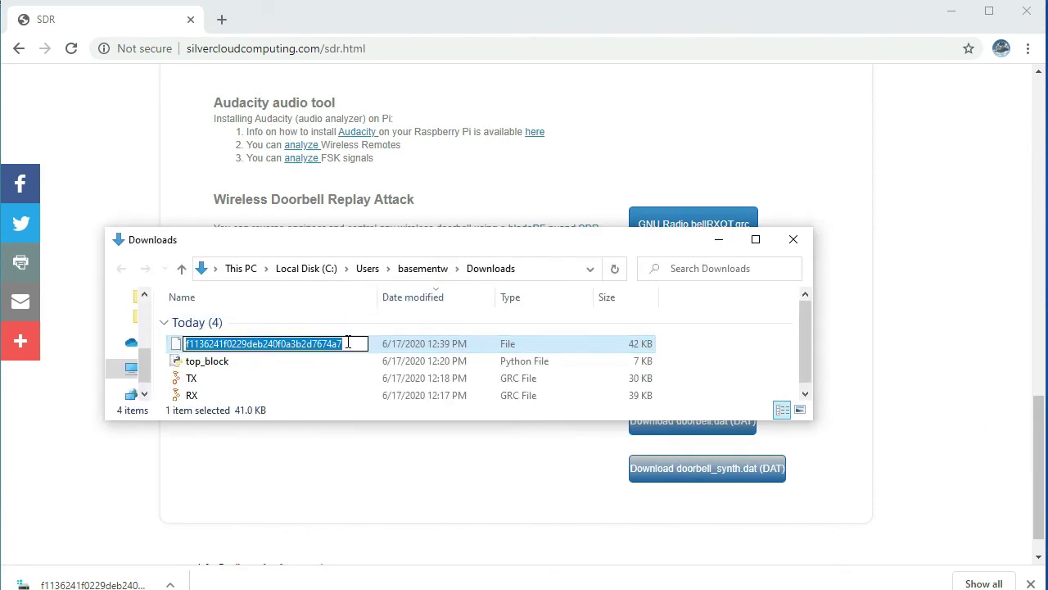
pyautogui.write('synth')
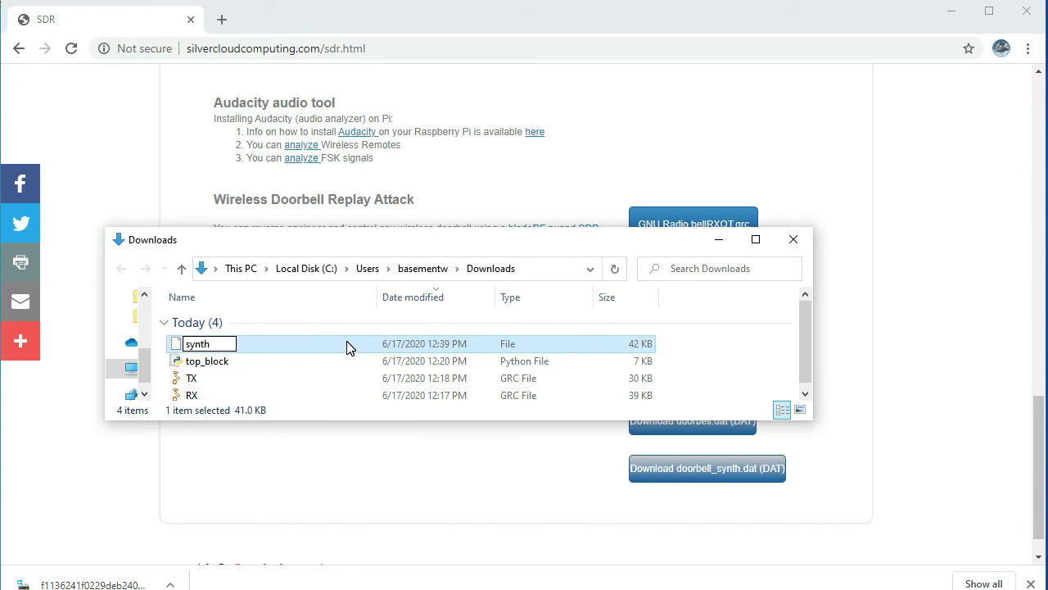
pyautogui.write('.grc')
pyautogui.press('Return')
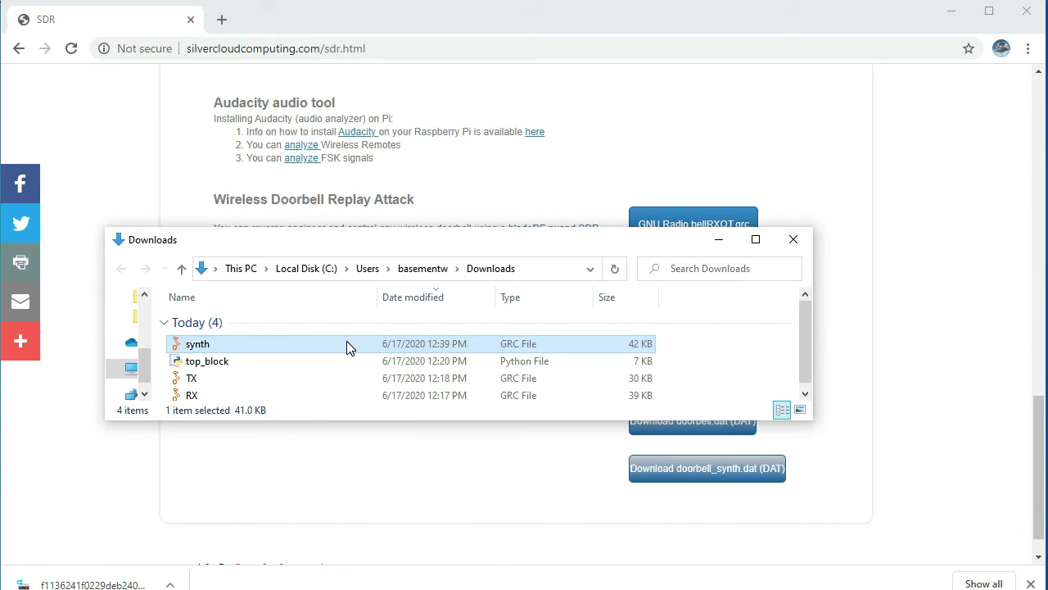
pyautogui.click(795, 240)
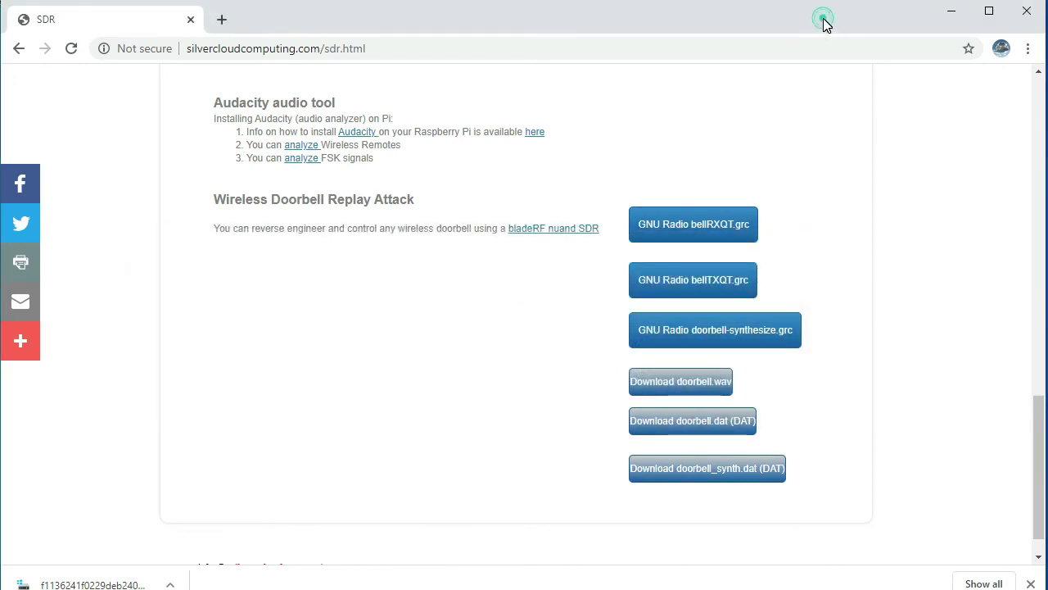
# Step: Switch to GNU Radio Companion and open the synth.grc flow graph from the Downloads folder
pyautogui.press('super+d')
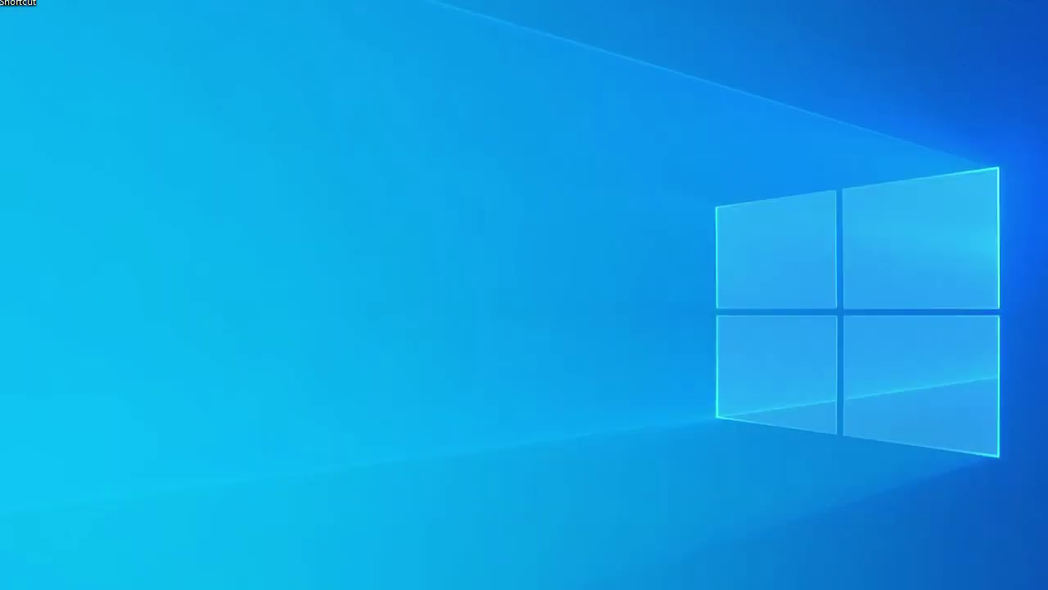
pyautogui.moveTo(1047, 4); pyautogui.dragTo(433, 23)
pyautogui.moveTo(761, 516); pyautogui.dragTo(1035, 588)
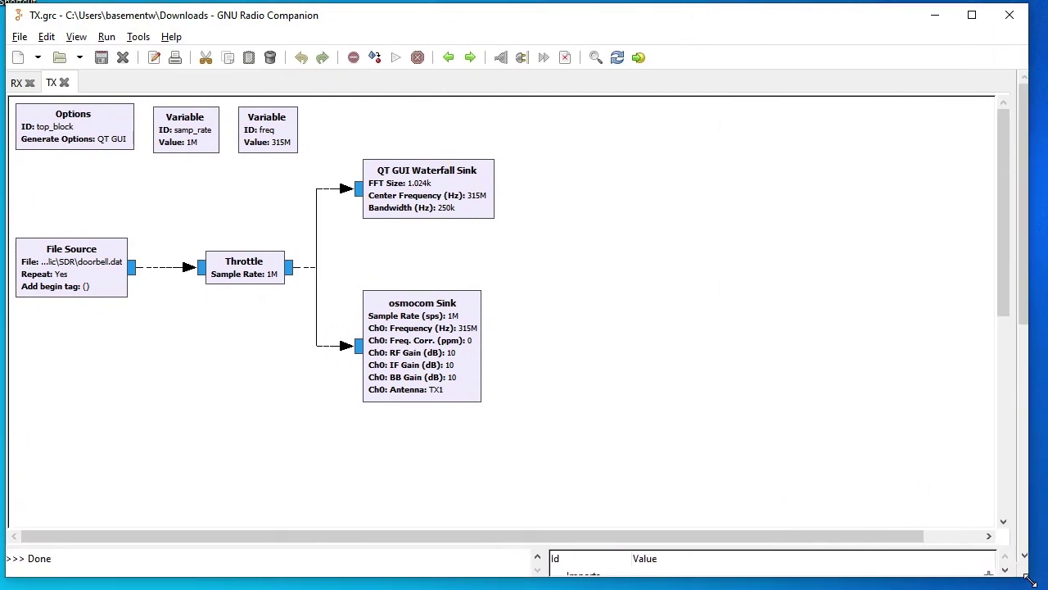
pyautogui.click(20, 37)
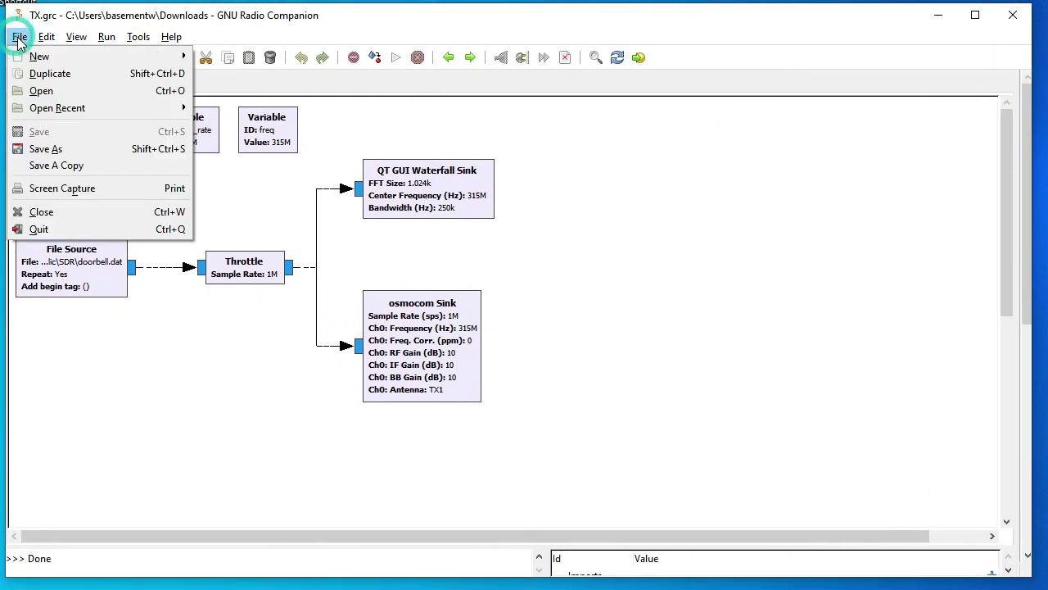
pyautogui.click(56, 91)
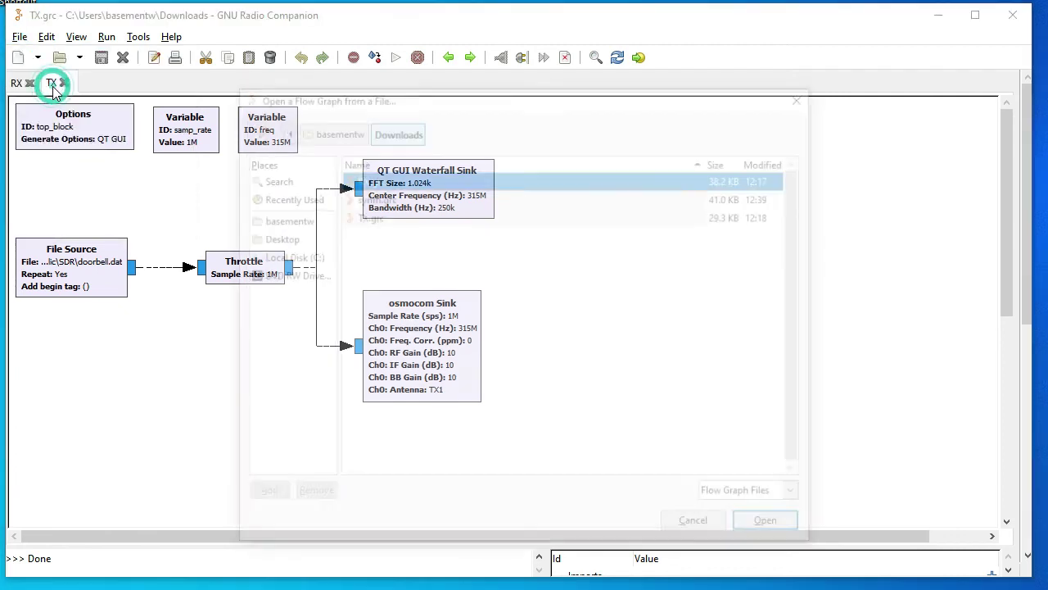
pyautogui.doubleClick(372, 197)
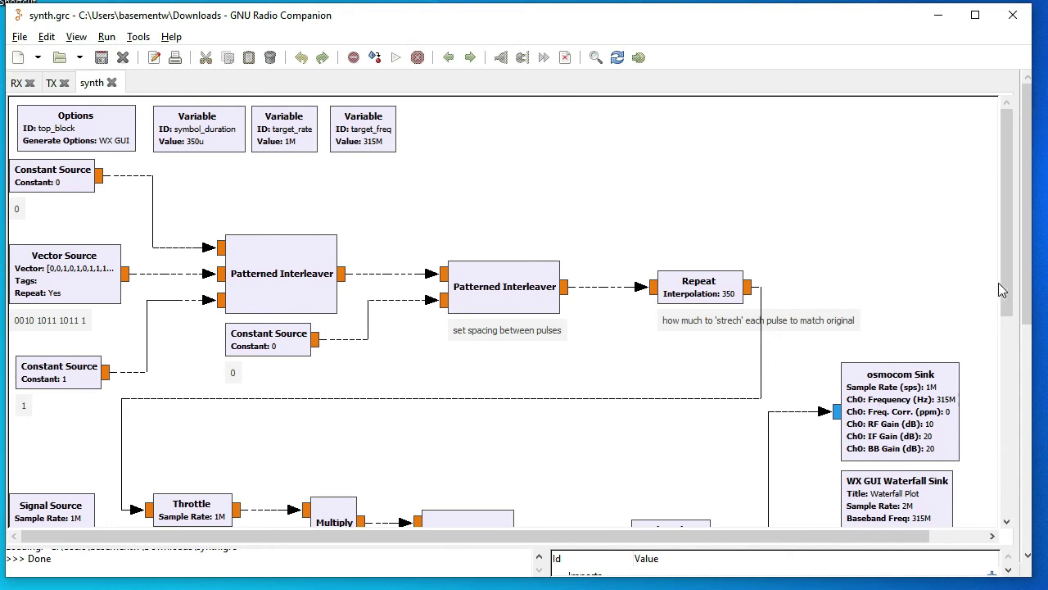
# Step: Examine the synth flow graph from its sources to its sinks, including the Vector Source's bit pattern and the pulse spacing blocks
pyautogui.moveTo(1006, 280); pyautogui.dragTo(1010, 332)
pyautogui.doubleClick(114, 161)
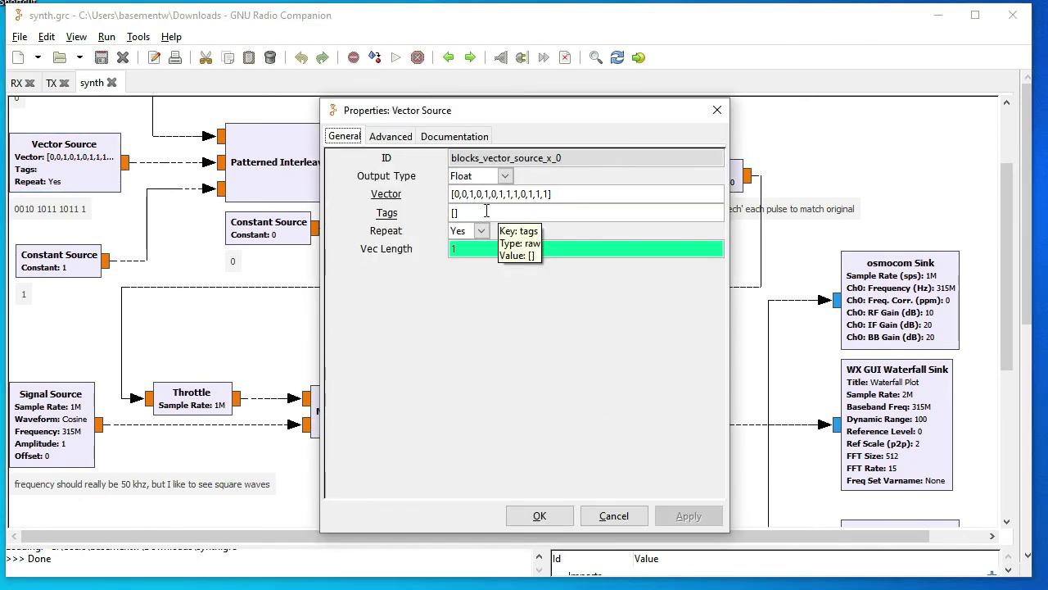
pyautogui.click(620, 518)
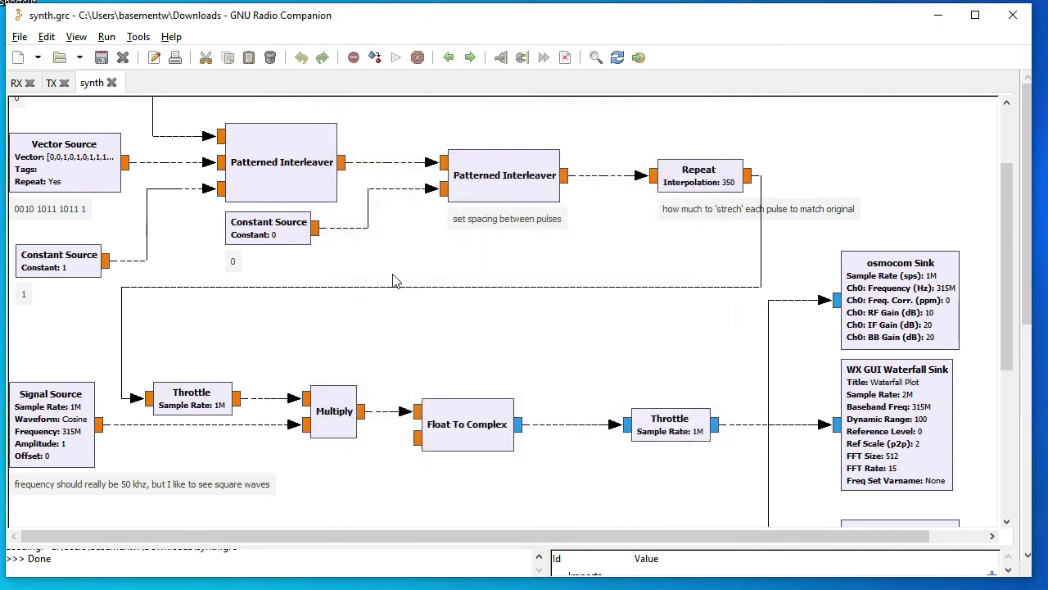
pyautogui.scroll(1, 393, 281)
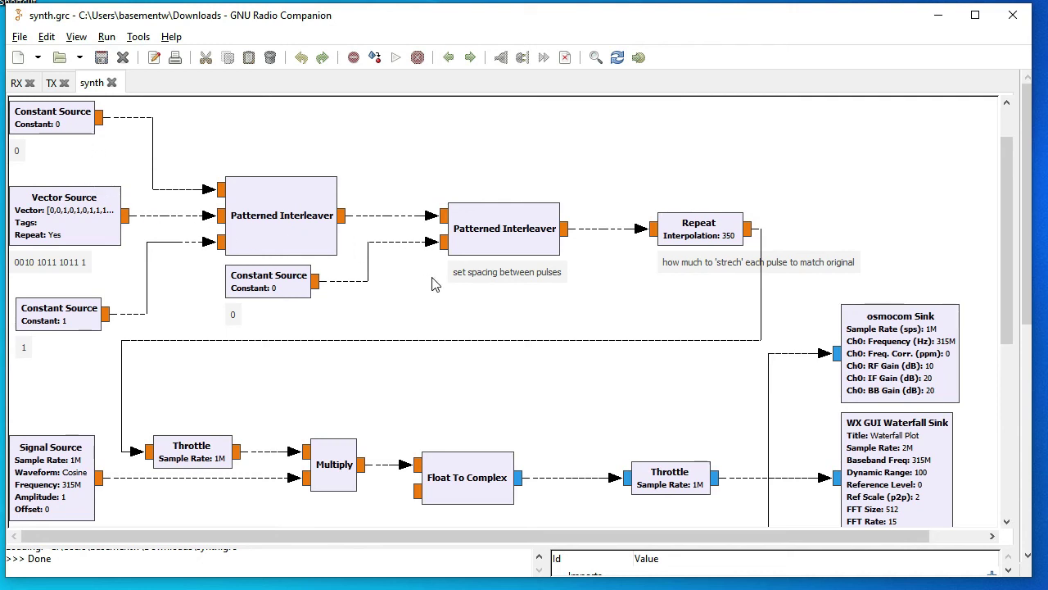
pyautogui.scroll(1, 495, 356)
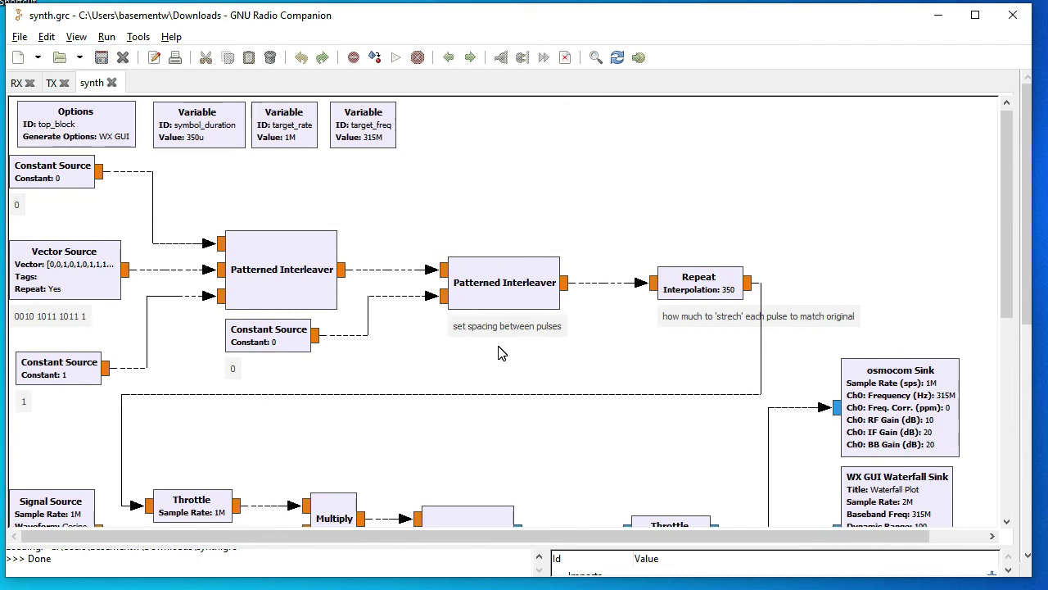
pyautogui.scroll(-1, 504, 352)
pyautogui.scroll(-2, 504, 351)
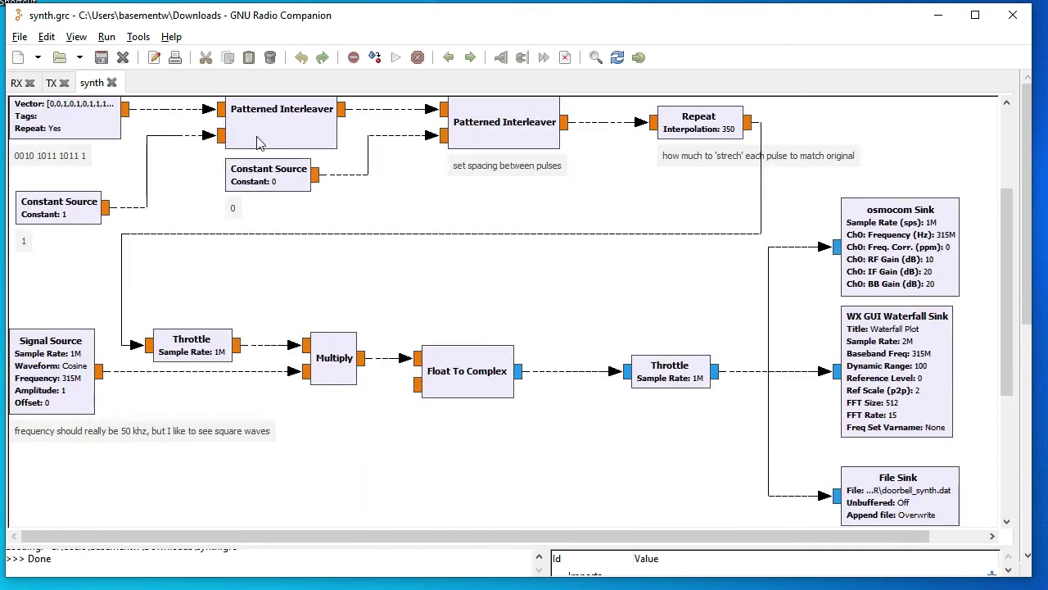
# Step: Run the synth flow graph to transmit and record the synthesized doorbell signal, check its waterfall plot, and close the plot window
pyautogui.click(397, 58)
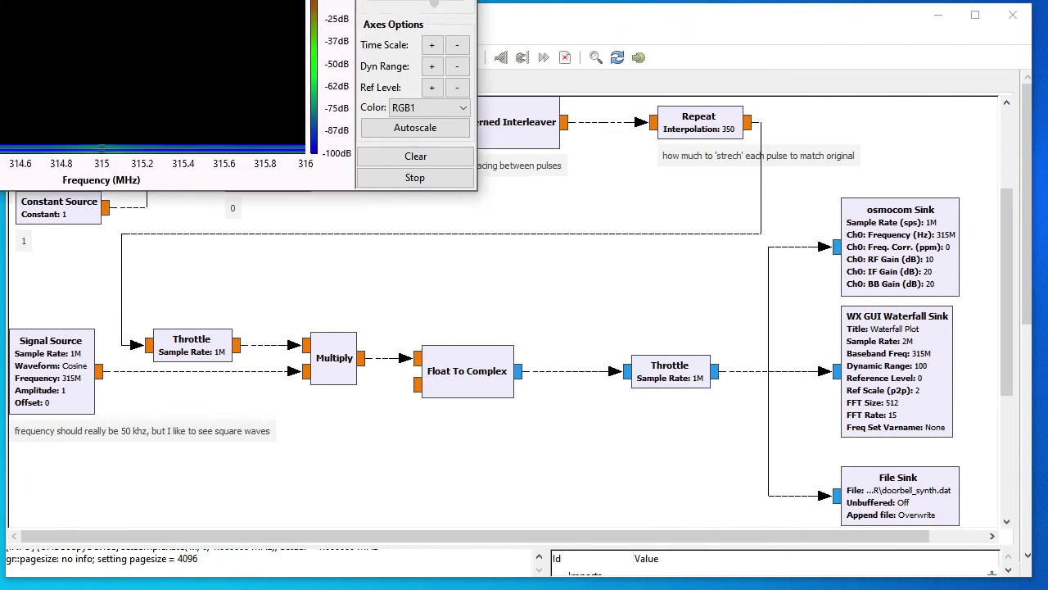
pyautogui.moveTo(613, 128); pyautogui.dragTo(616, 137)
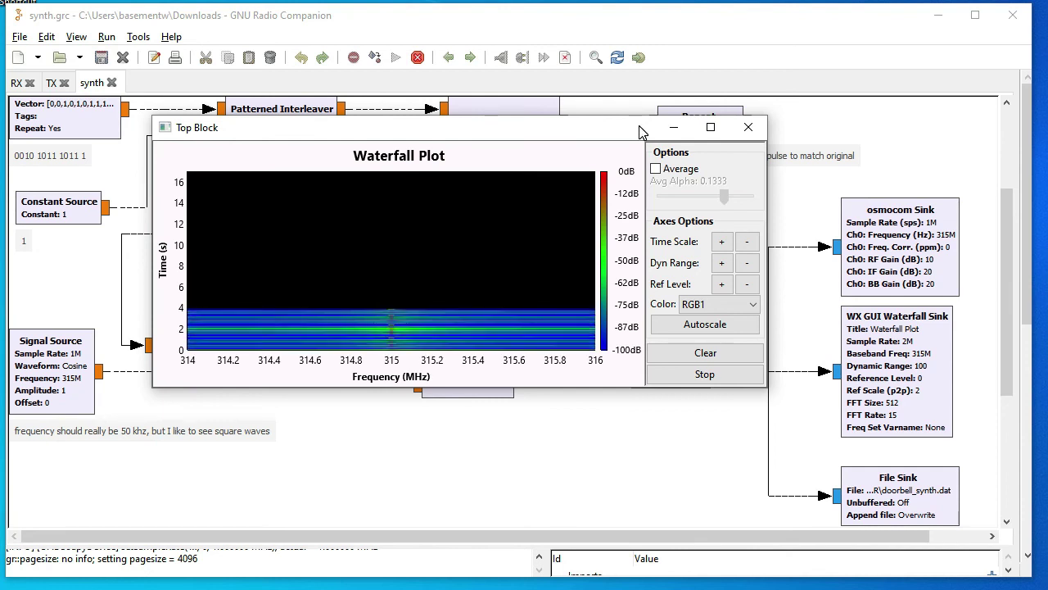
pyautogui.click(750, 131)
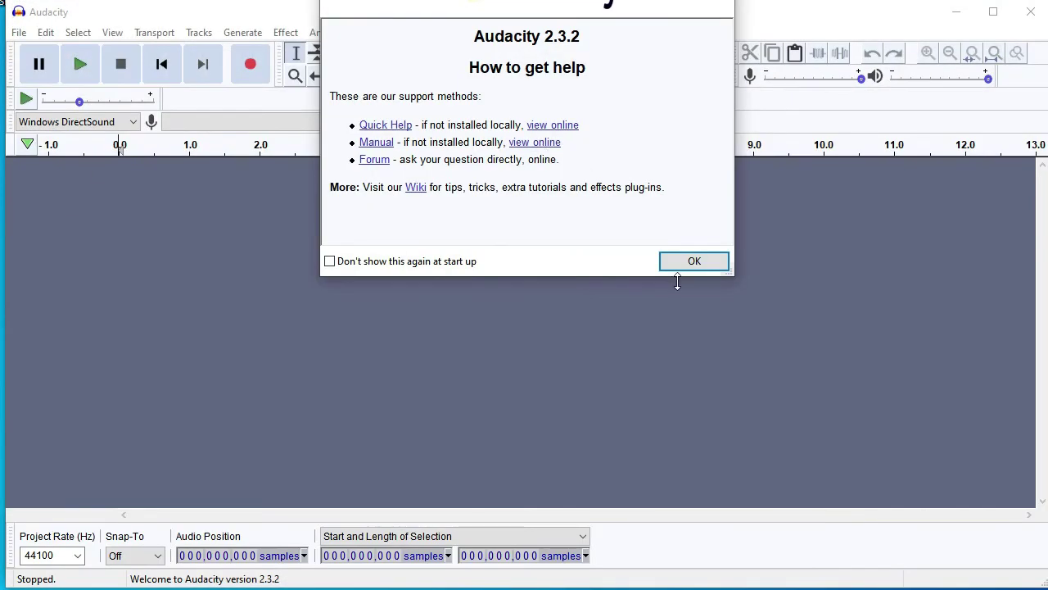
# Step: Dismiss the welcome help, import doorbell_synth.dat as 32-bit float stereo raw data at 44100 Hz, and inspect its first pulse bursts
pyautogui.click(694, 261)
pyautogui.click(18, 33)
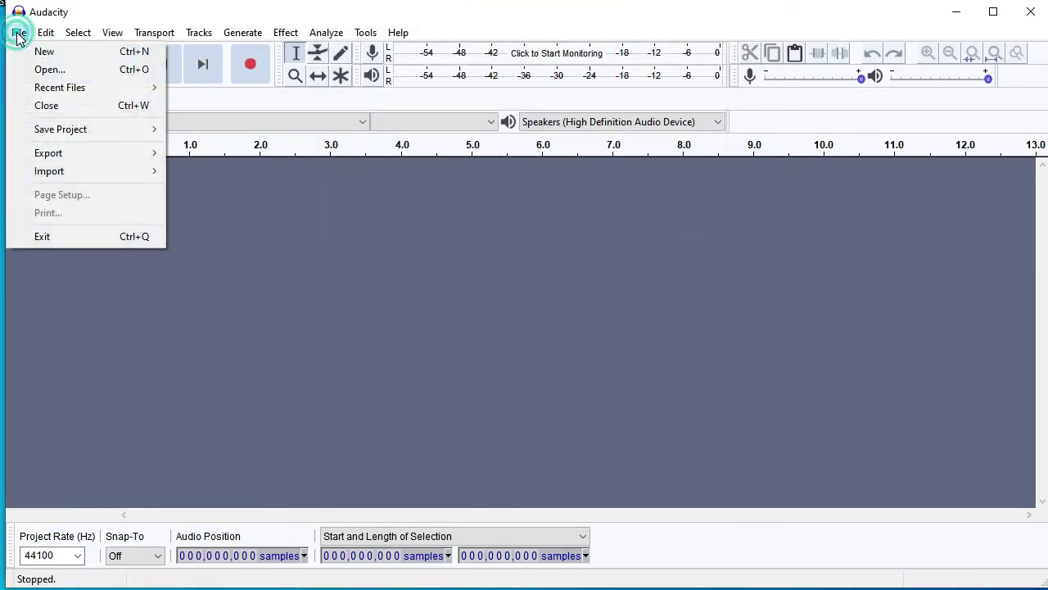
pyautogui.moveTo(104, 171)
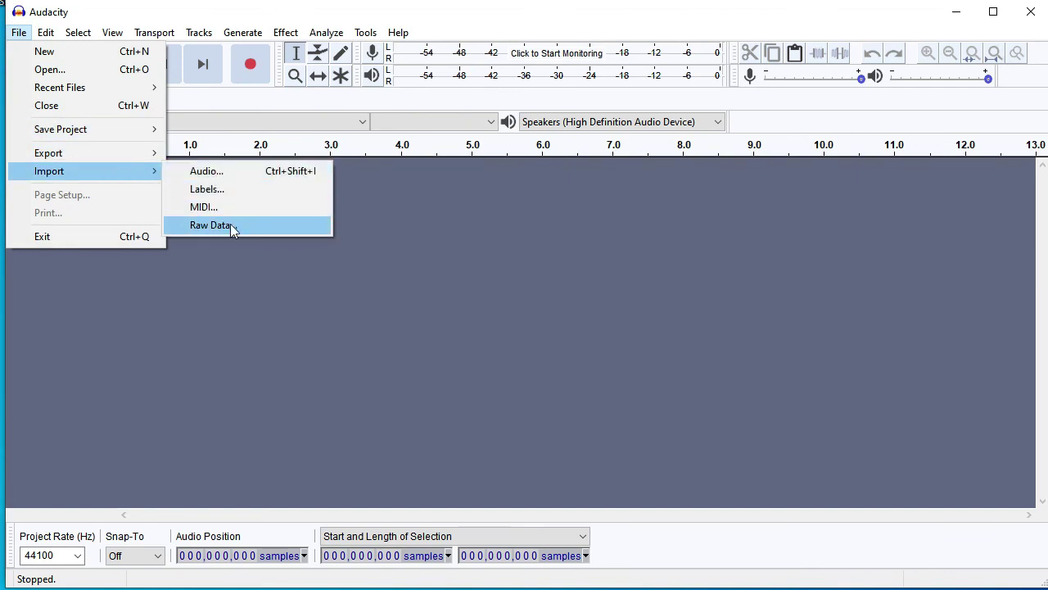
pyautogui.click(230, 224)
pyautogui.doubleClick(184, 175)
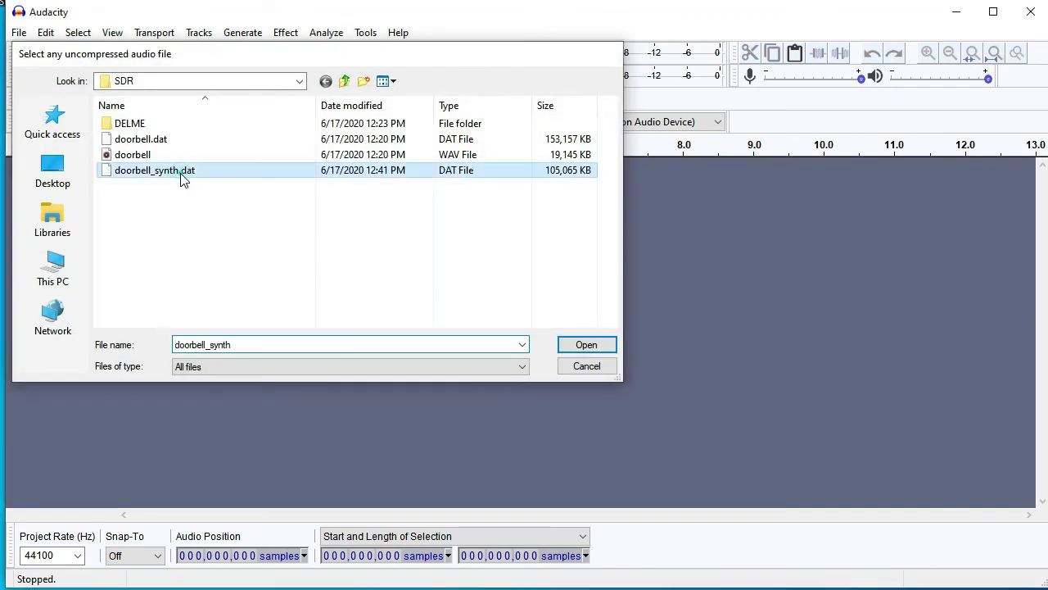
pyautogui.click(508, 388)
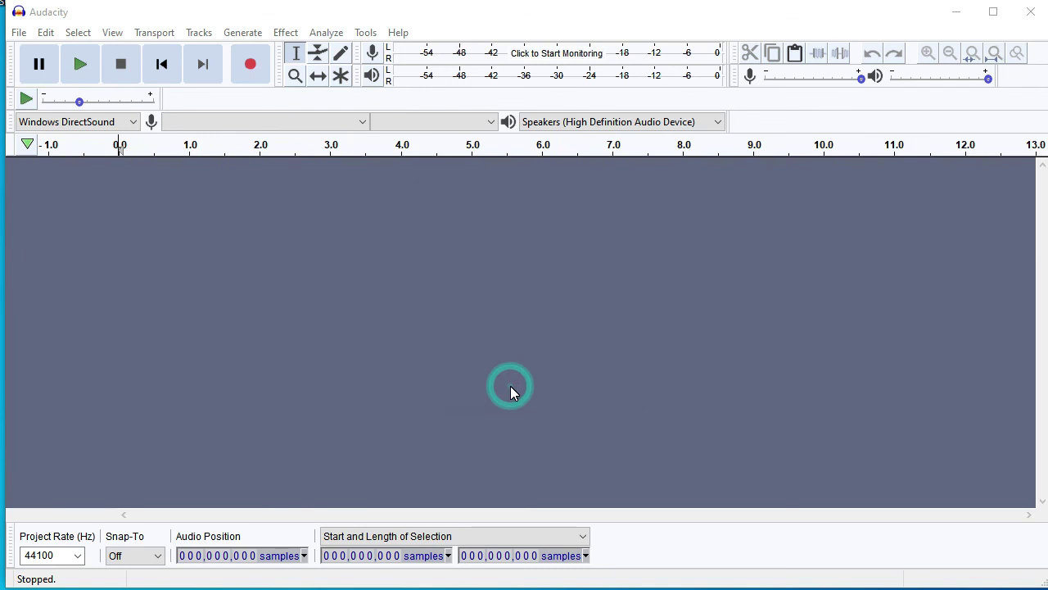
pyautogui.keyDown('ctrl'); pyautogui.scroll(3, 479, 361); pyautogui.keyUp('ctrl')
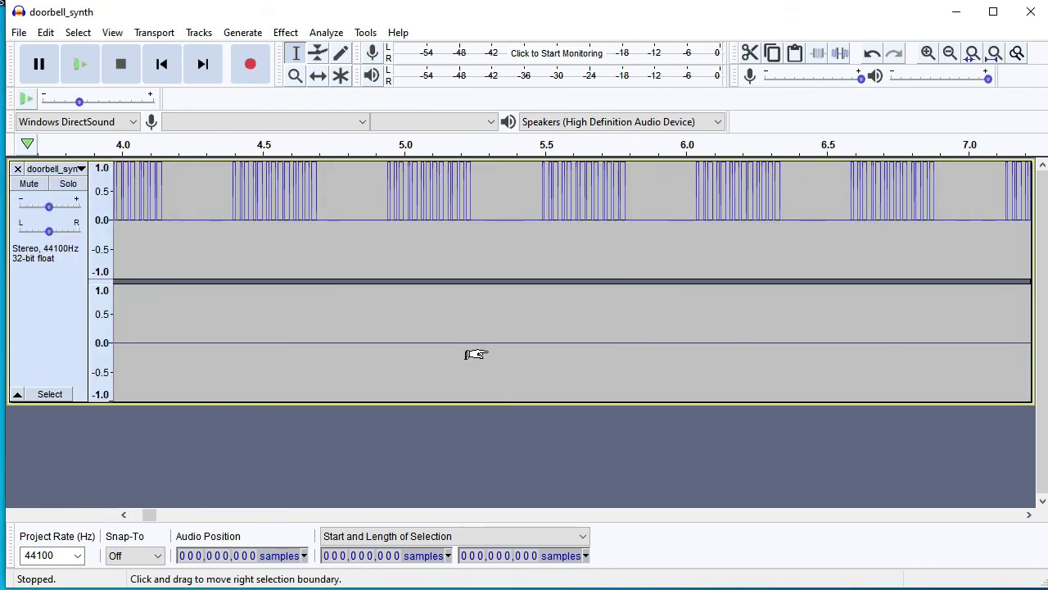
pyautogui.keyDown('ctrl'); pyautogui.scroll(1, 478, 353); pyautogui.keyUp('ctrl')
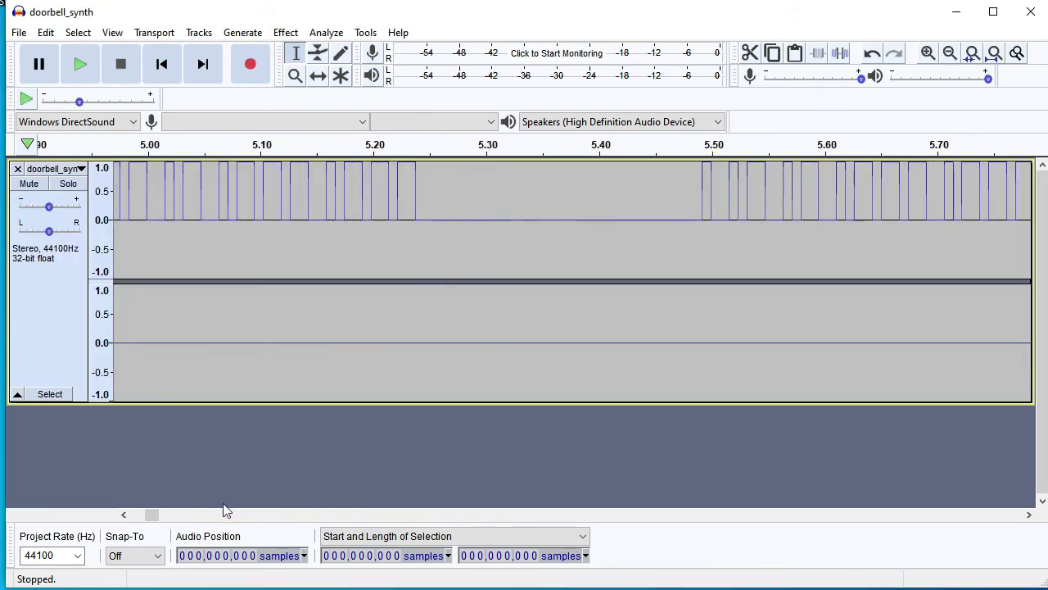
pyautogui.moveTo(147, 521); pyautogui.dragTo(136, 521)
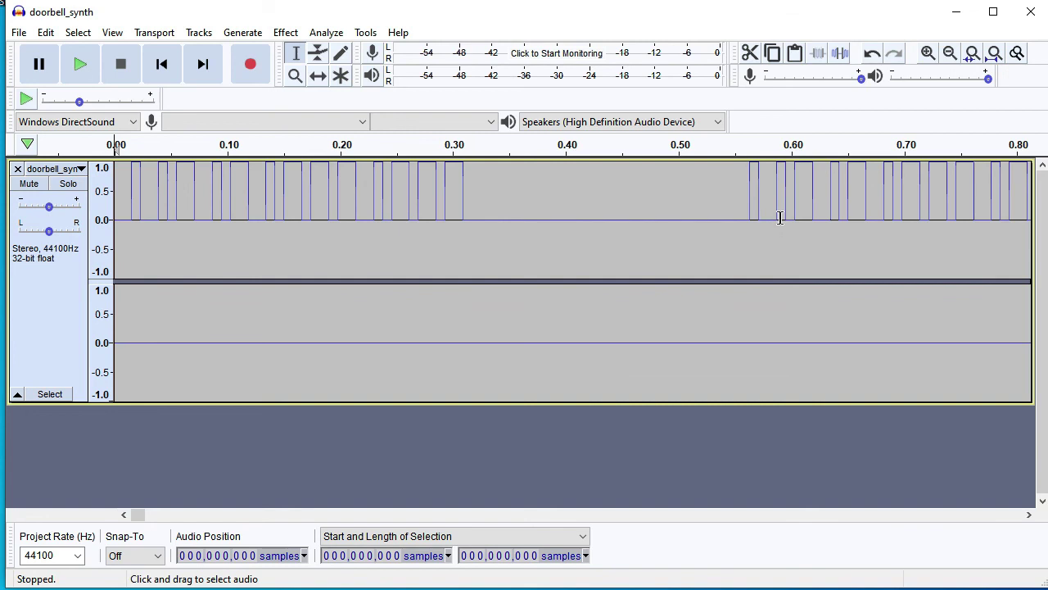
# Step: Import doorbell.dat into the same project as raw data with 32-bit float encoding, little-endian byte order, 2 channels and 44100 Hz
pyautogui.click(18, 32)
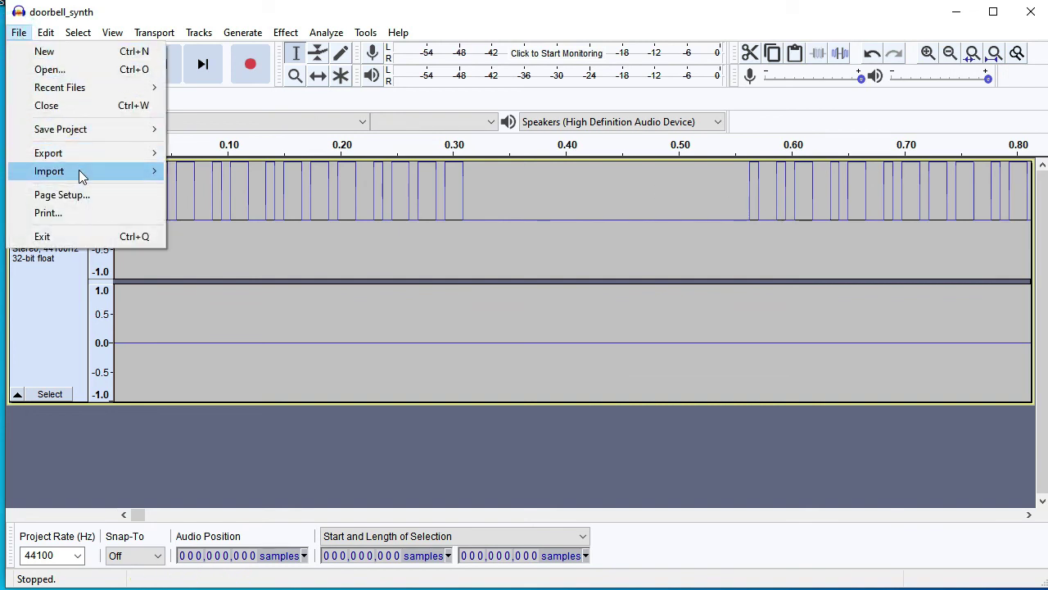
pyautogui.moveTo(147, 172)
pyautogui.click(227, 227)
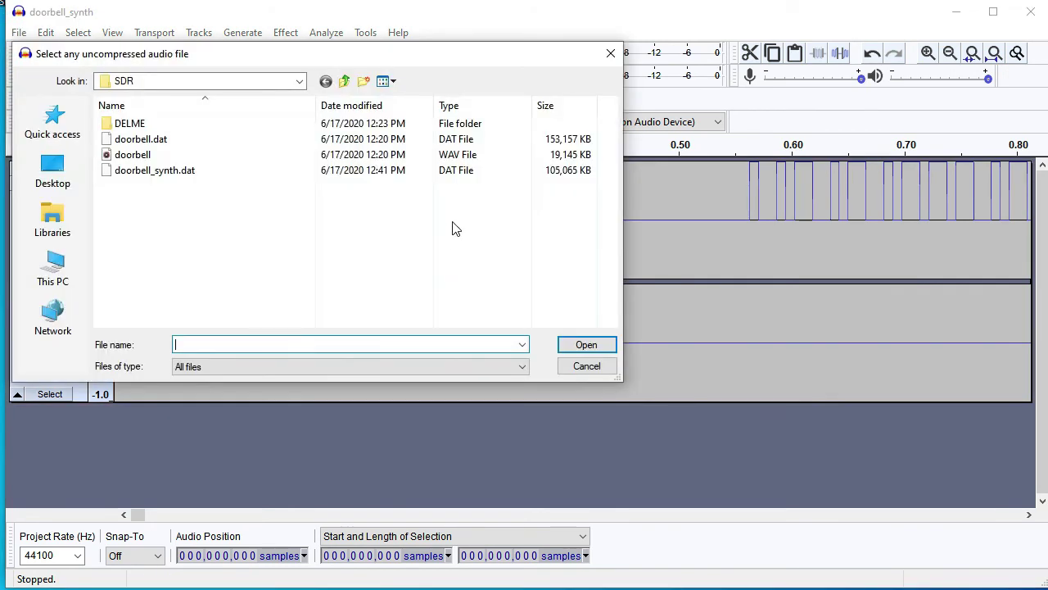
pyautogui.click(183, 141)
pyautogui.click(183, 141)
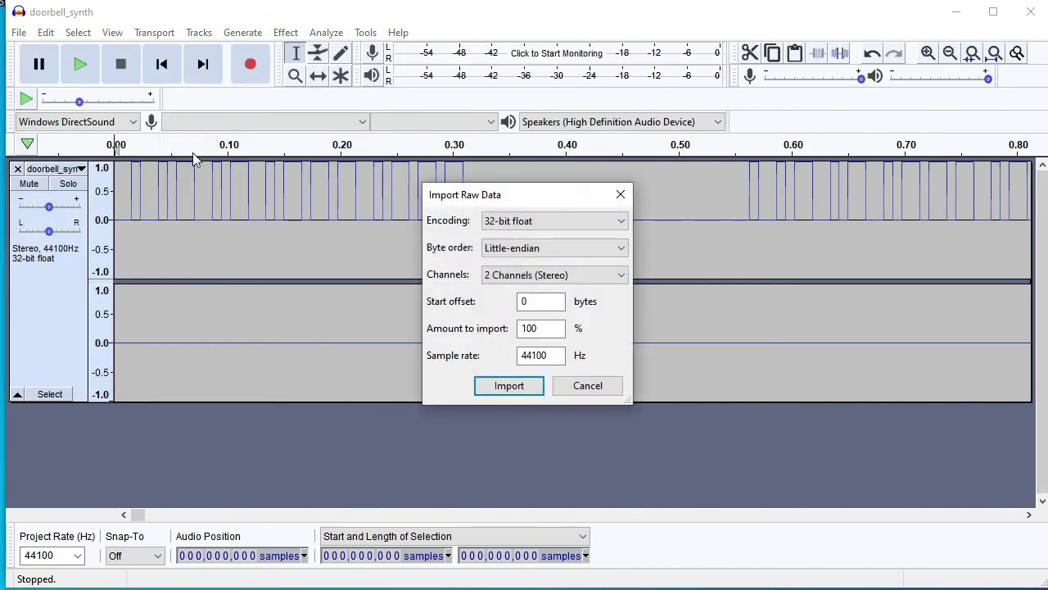
pyautogui.click(508, 381)
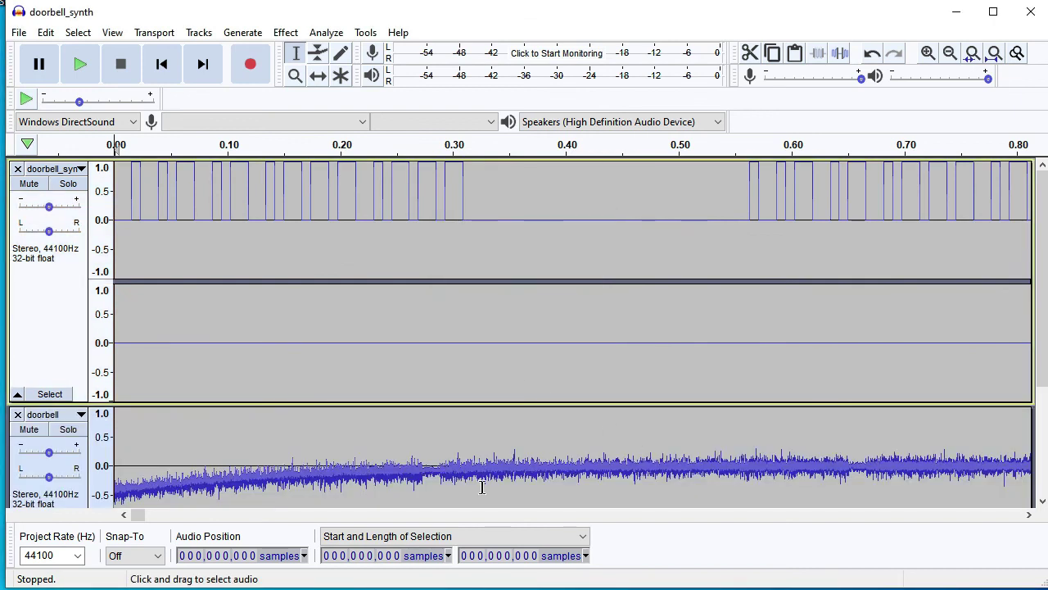
# Step: Compare the captured doorbell track's third transmission with the synthesized track, examining the pulse pattern and burst spacing around 4:52
pyautogui.moveTo(952, 515); pyautogui.dragTo(953, 515)
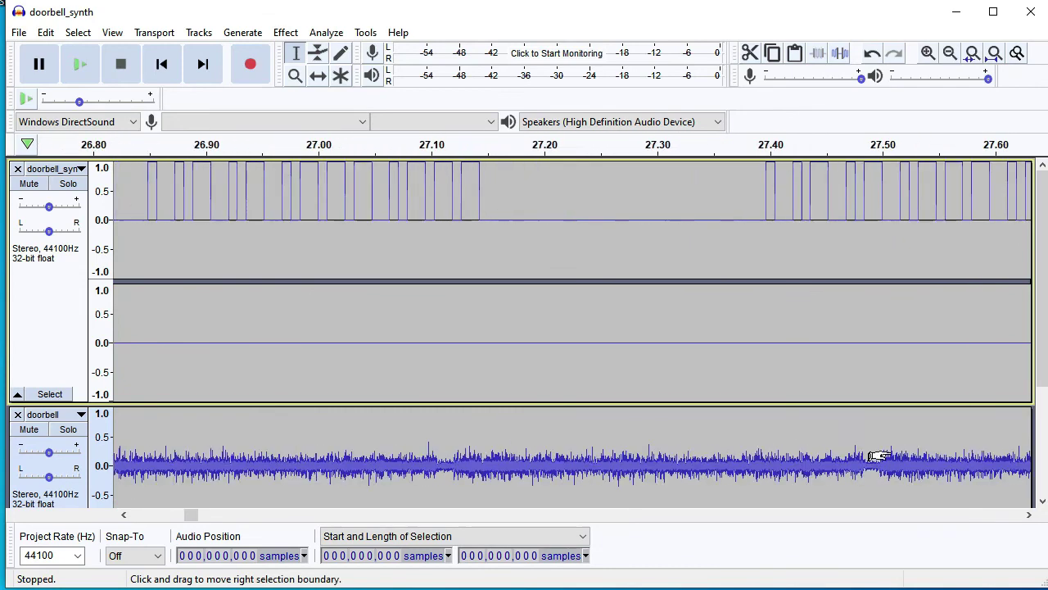
pyautogui.scroll(-7, 870, 451)
pyautogui.scroll(-2, 875, 443)
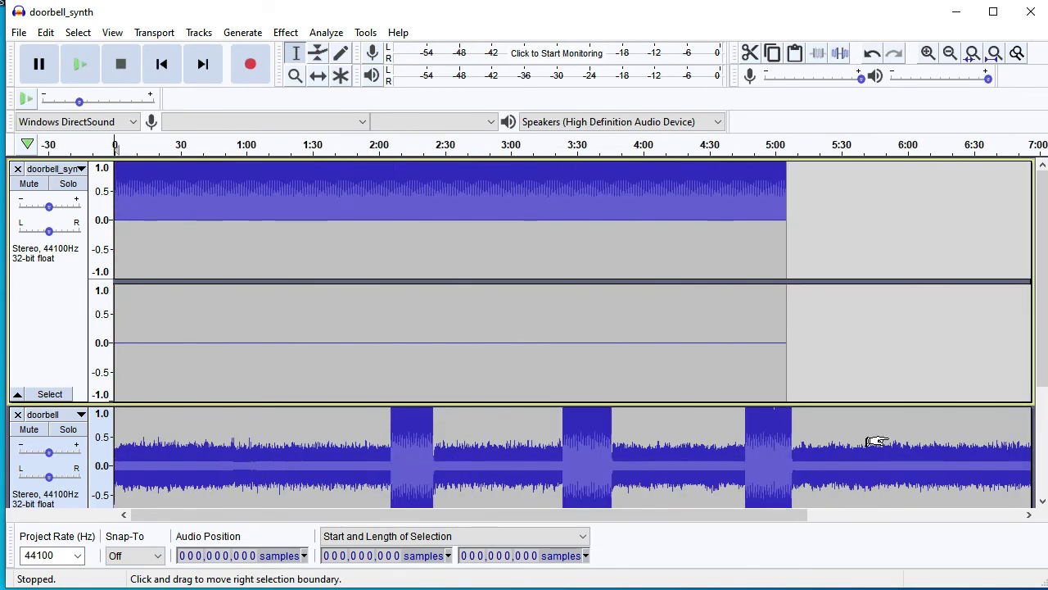
pyautogui.scroll(2, 875, 443)
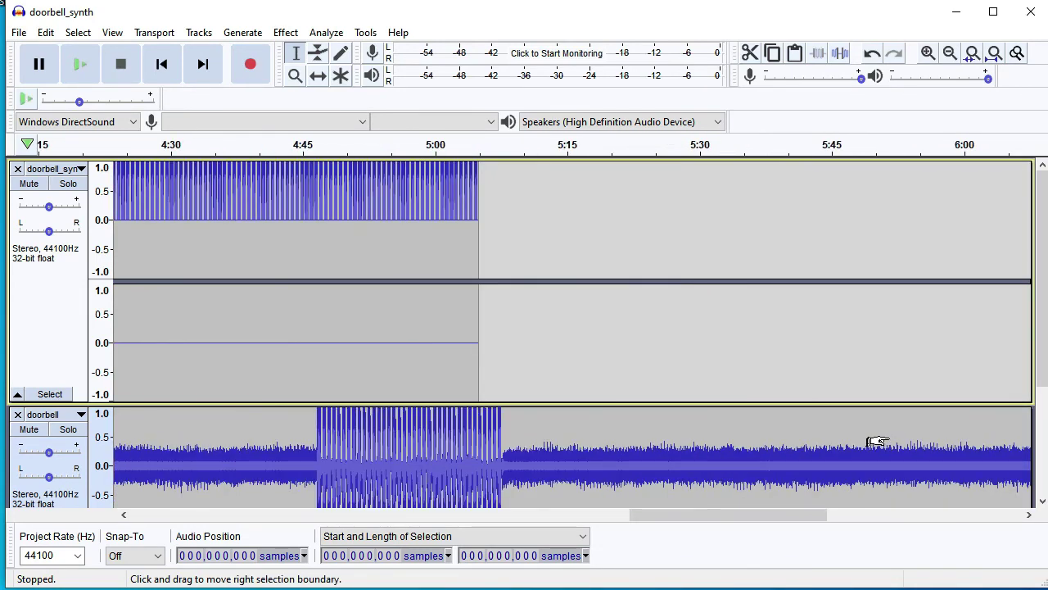
pyautogui.scroll(1, 876, 442)
pyautogui.moveTo(794, 516); pyautogui.dragTo(703, 517)
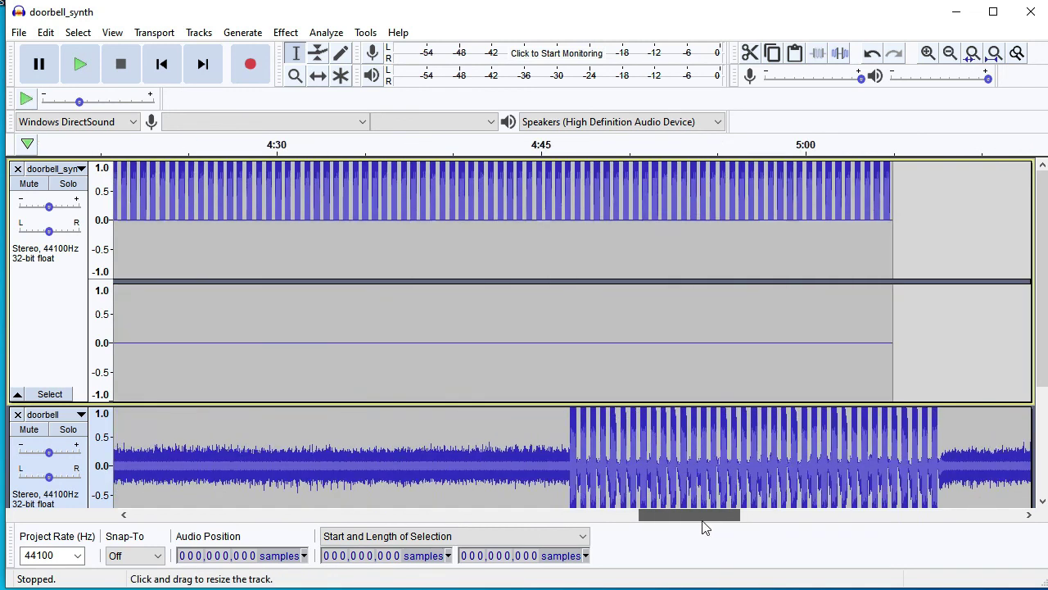
pyautogui.scroll(2, 764, 454)
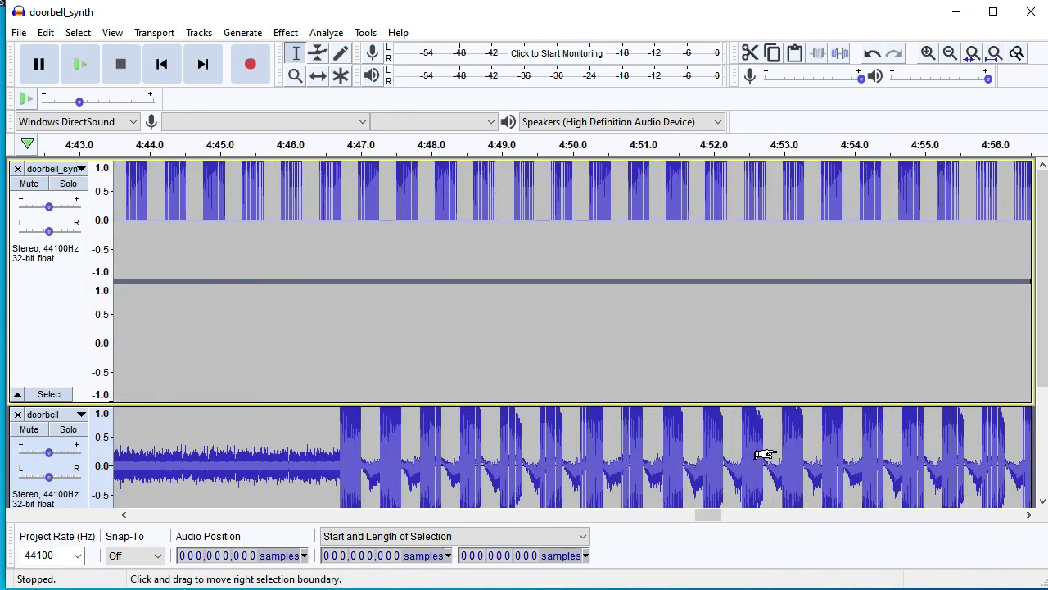
pyautogui.scroll(1, 764, 455)
pyautogui.scroll(1, 764, 455)
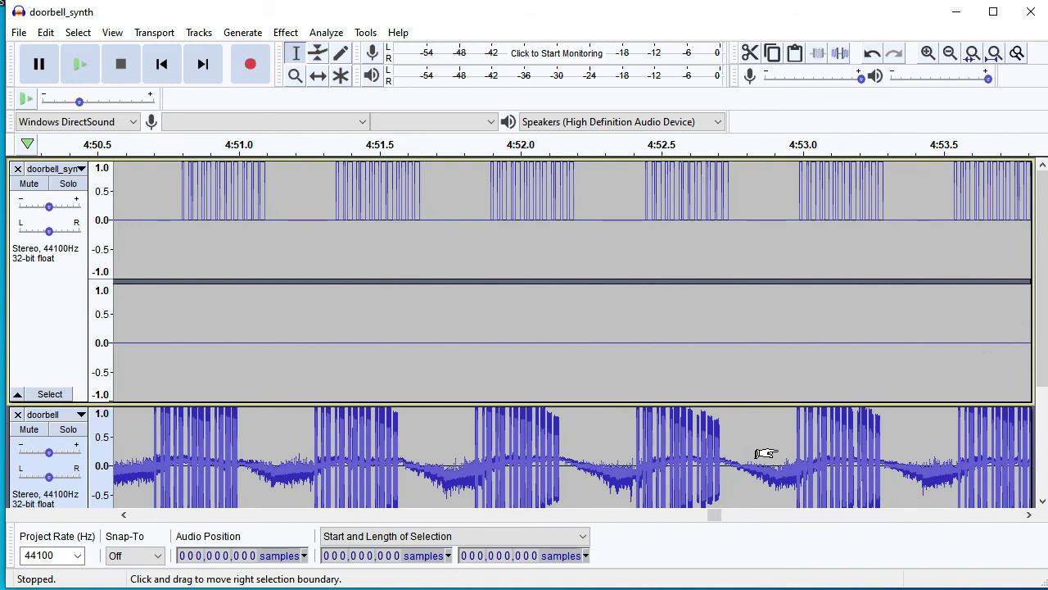
pyautogui.scroll(1, 764, 455)
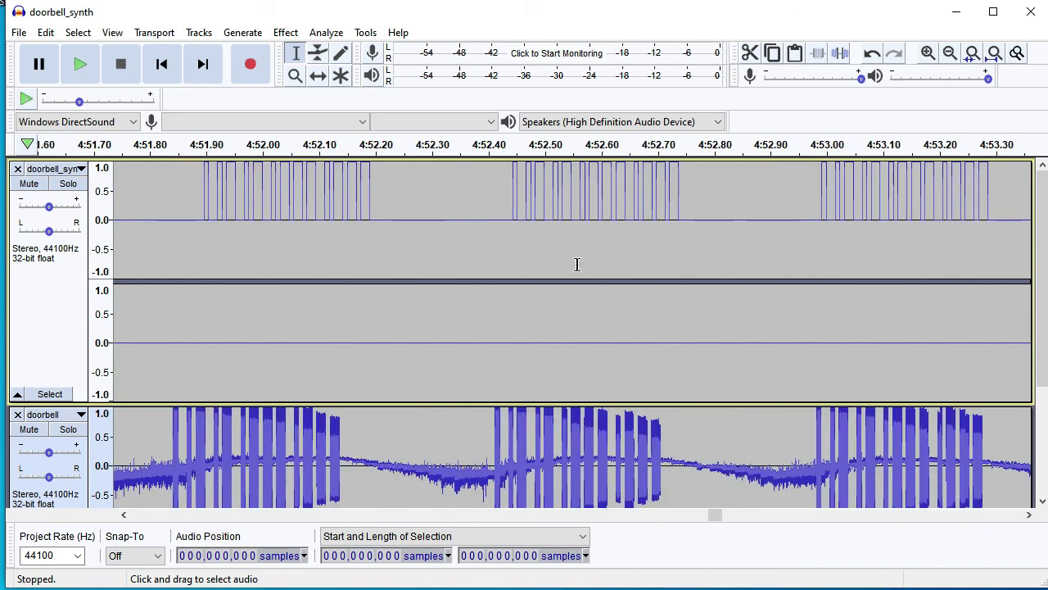